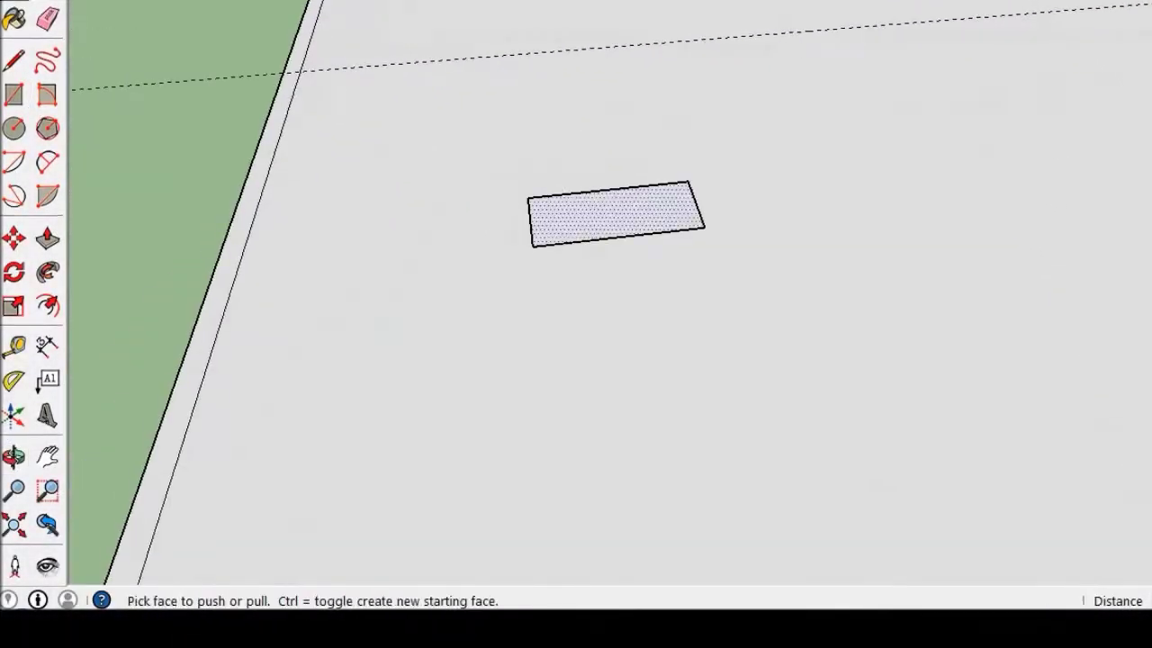
Step: Draw a horizontal line across the box's front to split off a top band
key(t)
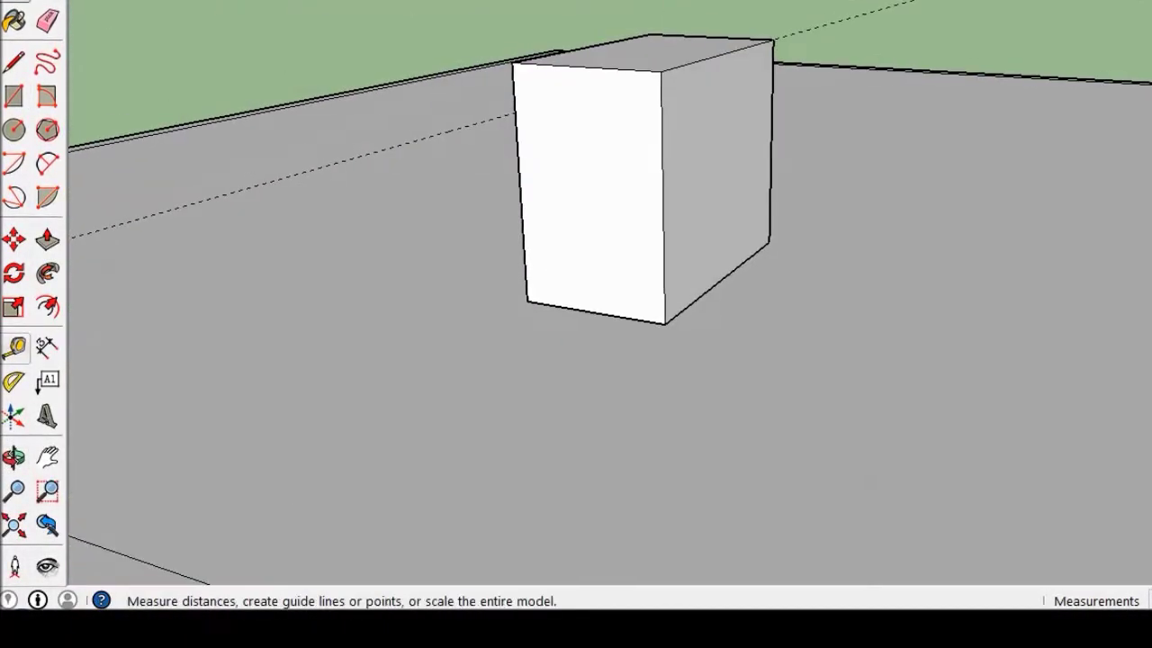
mouse_move(721, 135)
middle_down()
mouse_move(569, 304)
mouse_move(630, 225)
mouse_move(504, 234)
mouse_move(595, 302)
middle_up()
key(l)
click(555, 144)
Step: Offset the lower front face's edges inward to outline an inset panel
key(e)
key(space)
click(791, 270)
key(f)
click(595, 302)
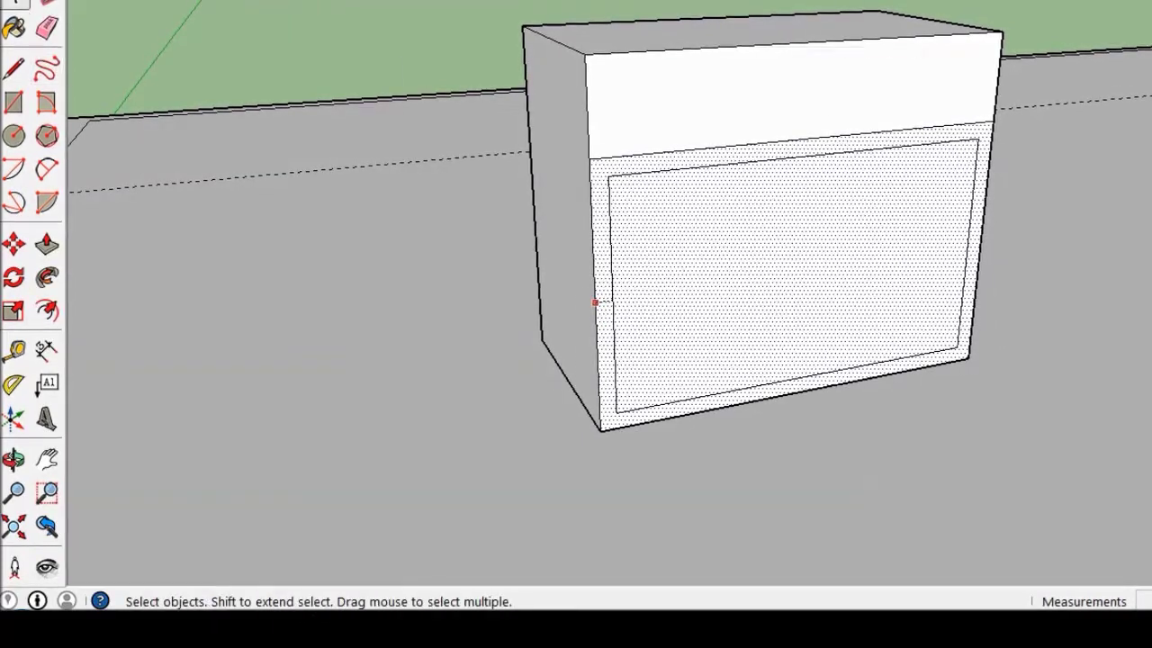
key(Escape)
Step: Orbit to the box's right side and front, trying a Move-copy of a vertical edge before cancelling it
middle_drag(594, 297, 651, 270)
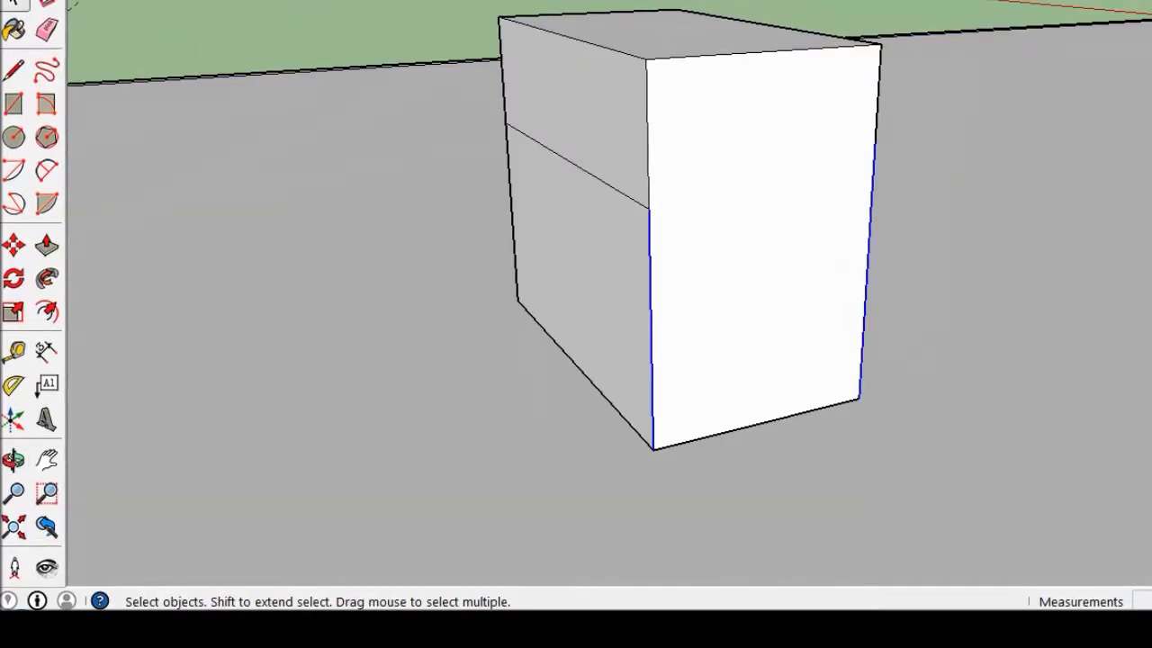
scroll(780, 331, up, 3)
key(m)
mouse_move(576, 270)
middle_down()
mouse_move(885, 77)
mouse_move(630, 270)
middle_up()
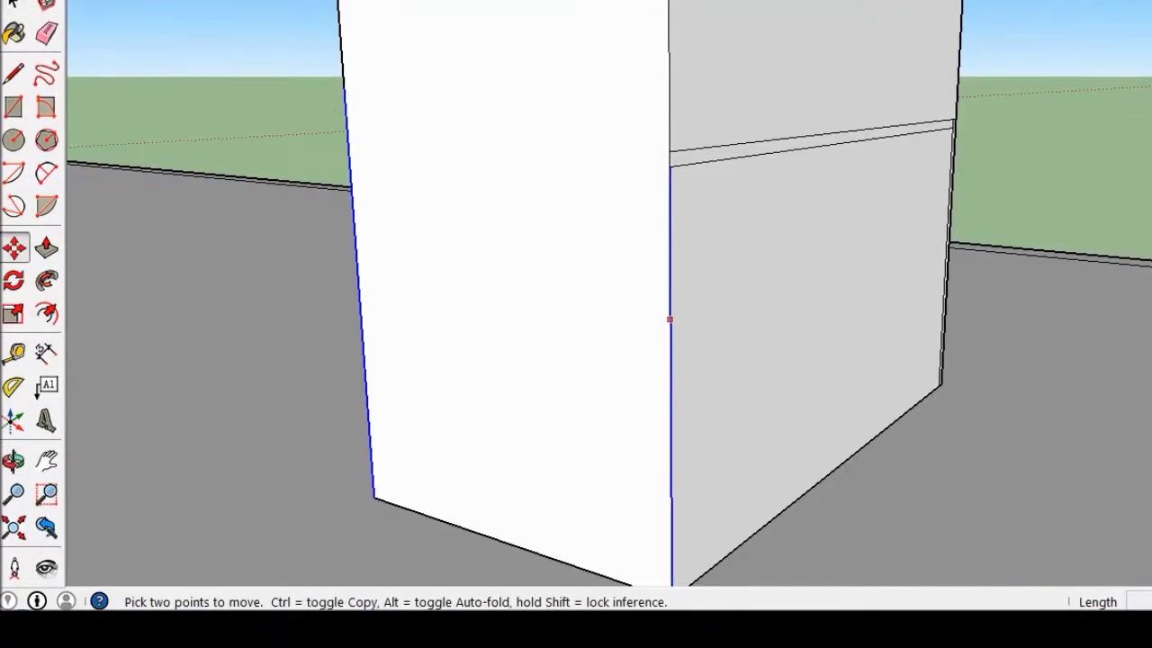
middle_drag(670, 318, 540, 297)
click(360, 291)
key(ctrl)
key(Escape)
Step: Look down on the box's top to check the line marked across it
key(space)
key(e)
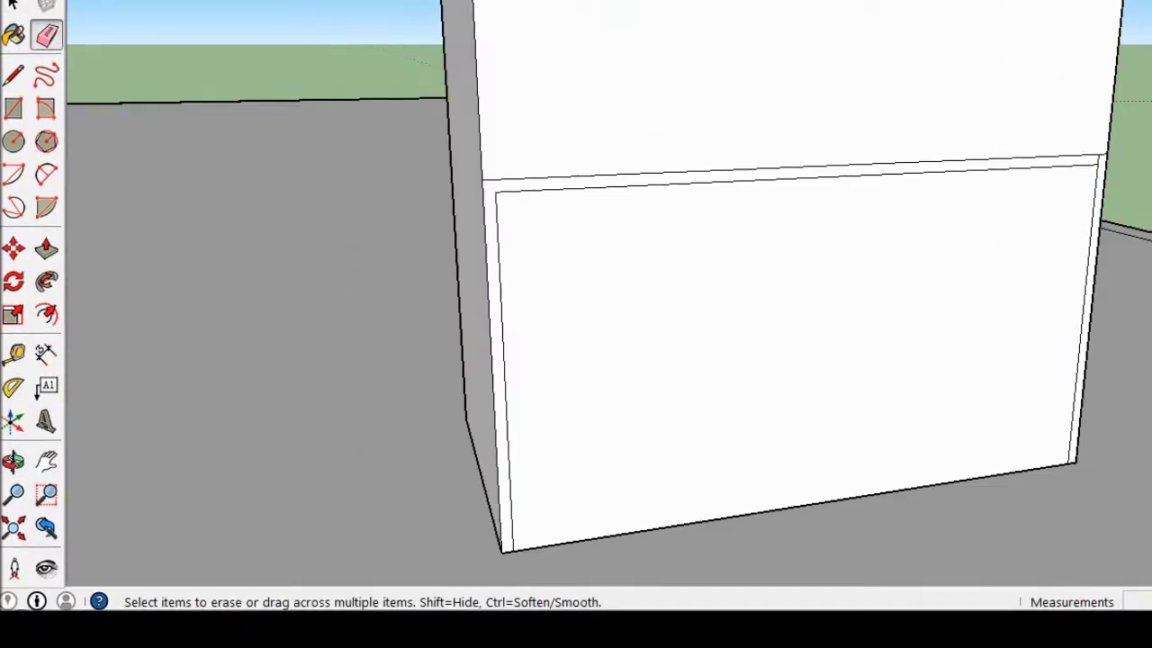
middle_drag(810, 297, 850, 101)
key(space)
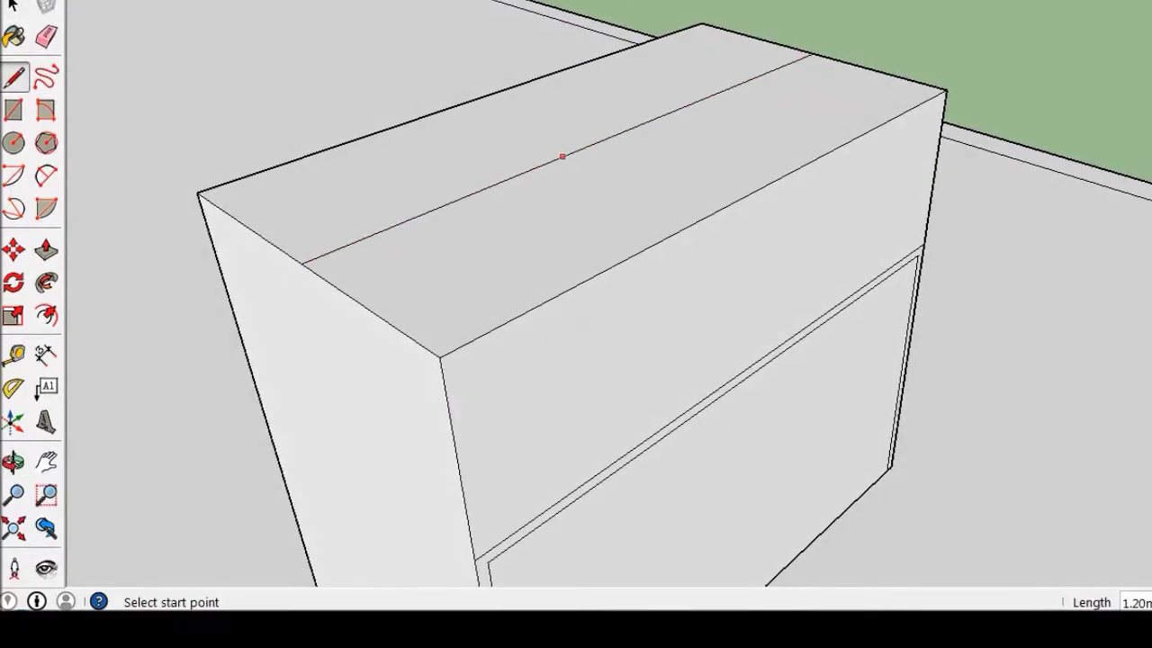
Step: Push the inset lower front panel into the box to open the knee space
key(space)
middle_drag(422, 214, 540, 270)
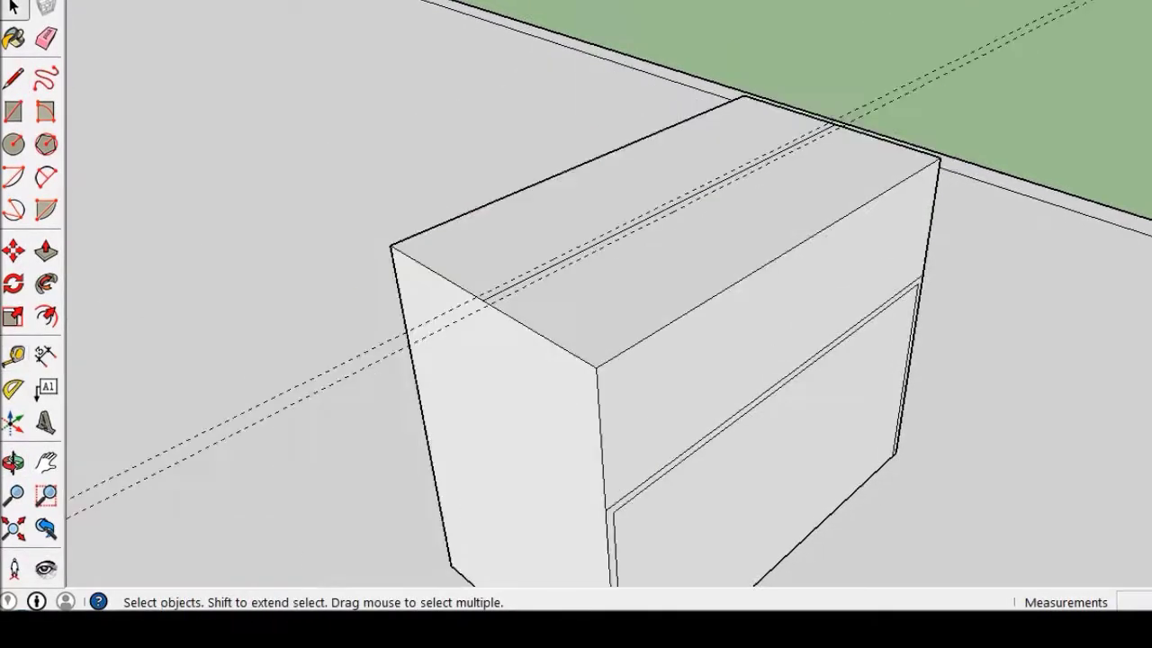
key(p)
click(746, 489)
click(586, 200)
middle_drag(586, 200, 630, 270)
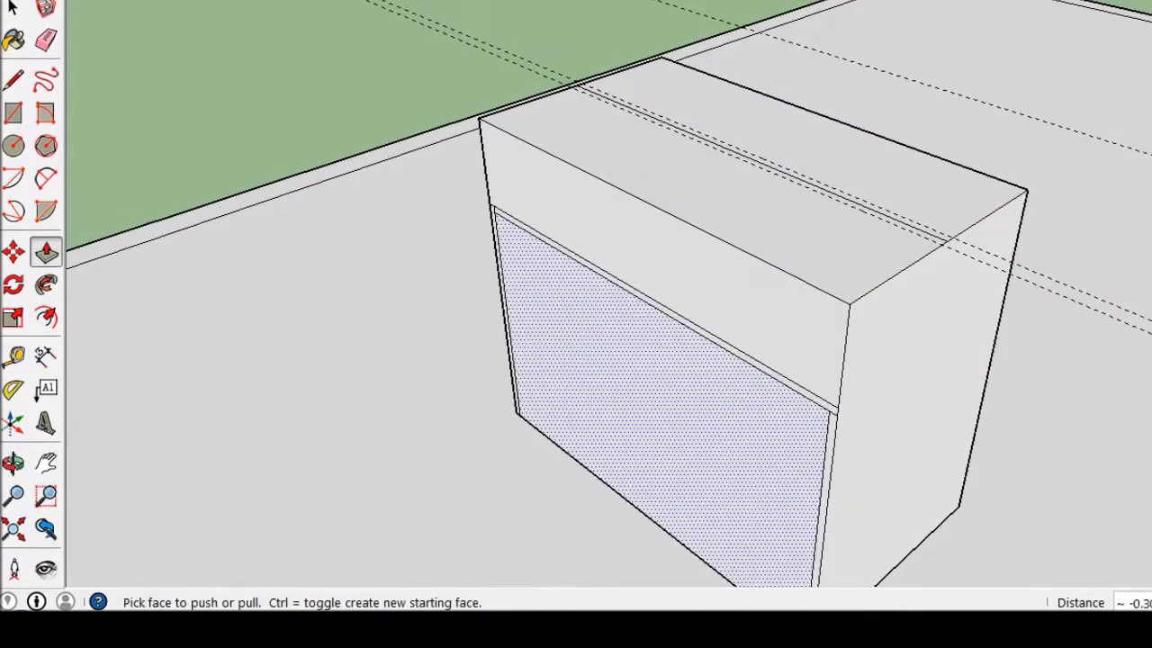
Step: Draw a line on the top and Move-copy it alongside, 0.10 m apart
middle_drag(720, 315, 468, 360)
middle_drag(576, 315, 576, 225)
key(e)
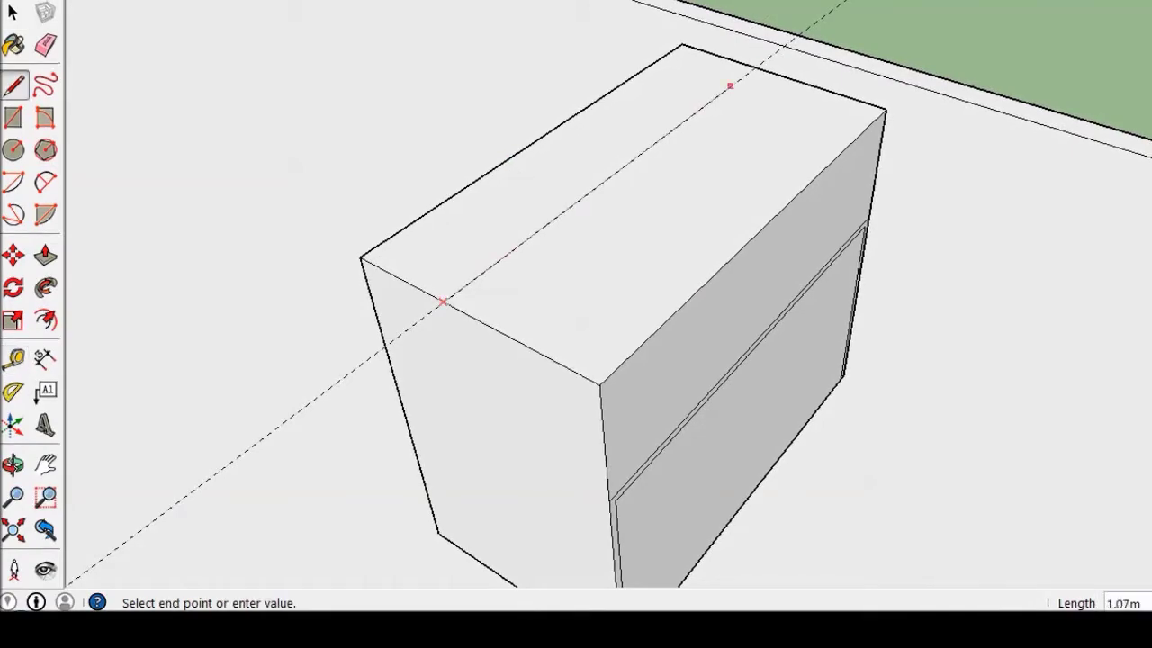
click(681, 189)
scroll(621, 183, up, 3)
click(570, 134)
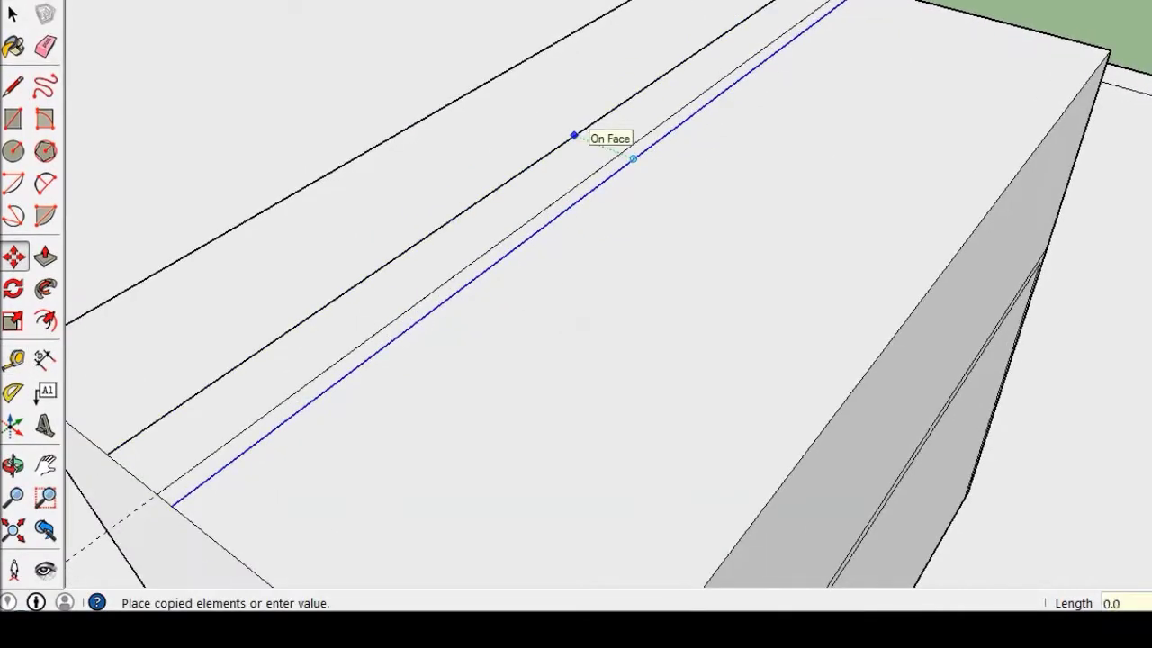
key(space)
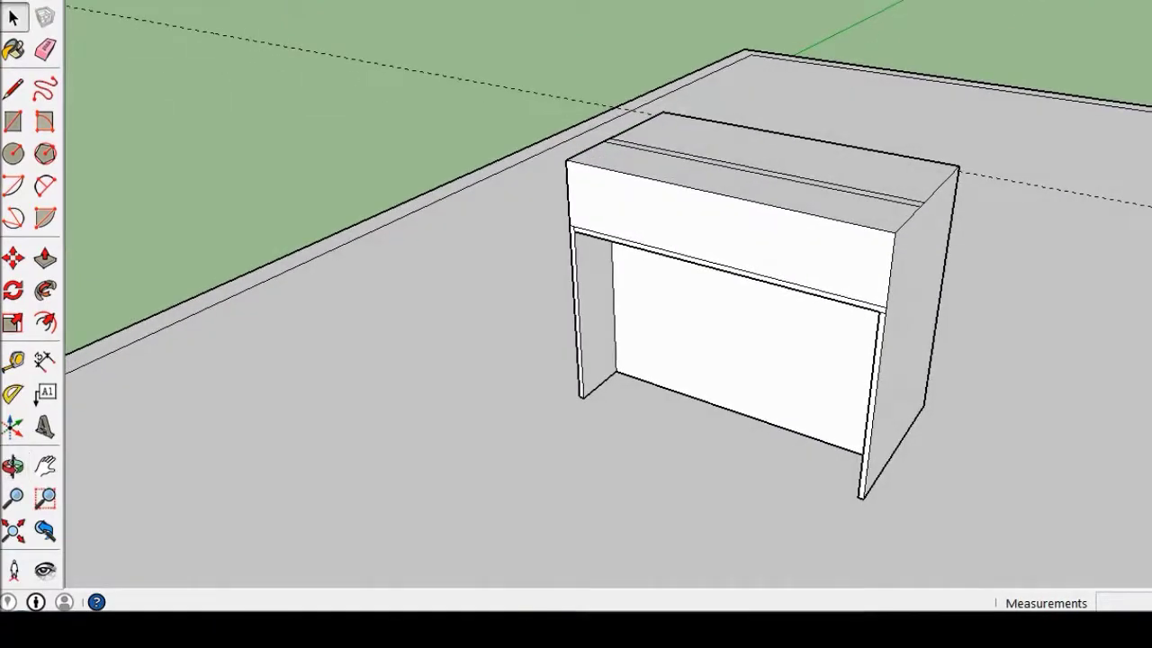
middle_drag(575, 359, 468, 342)
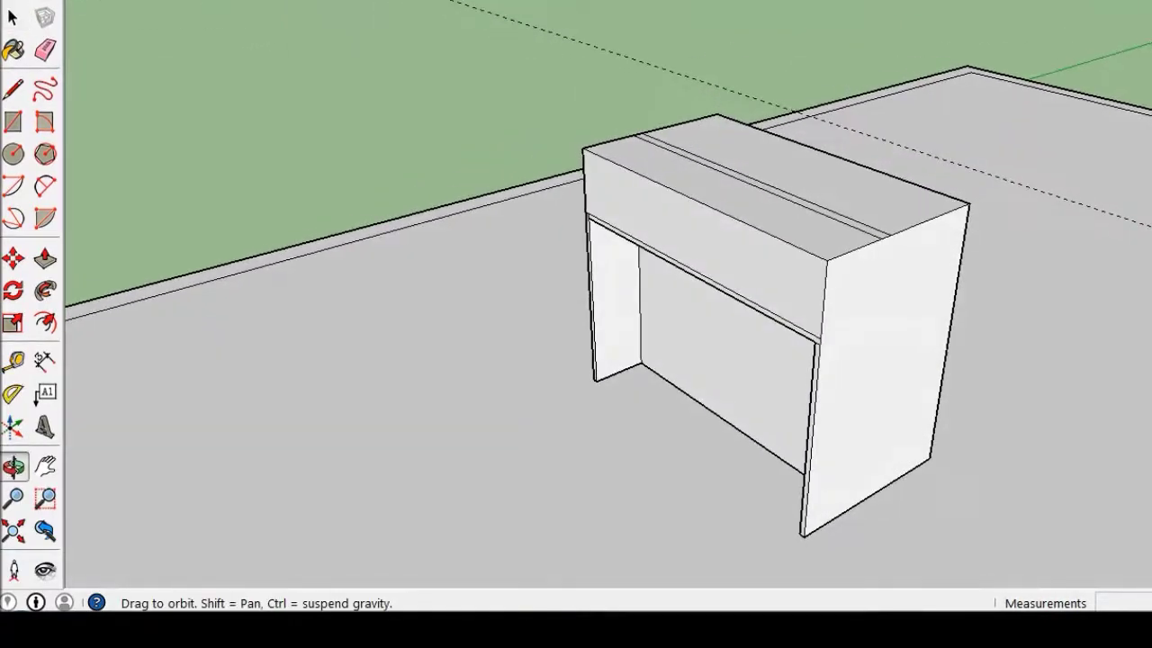
key(p)
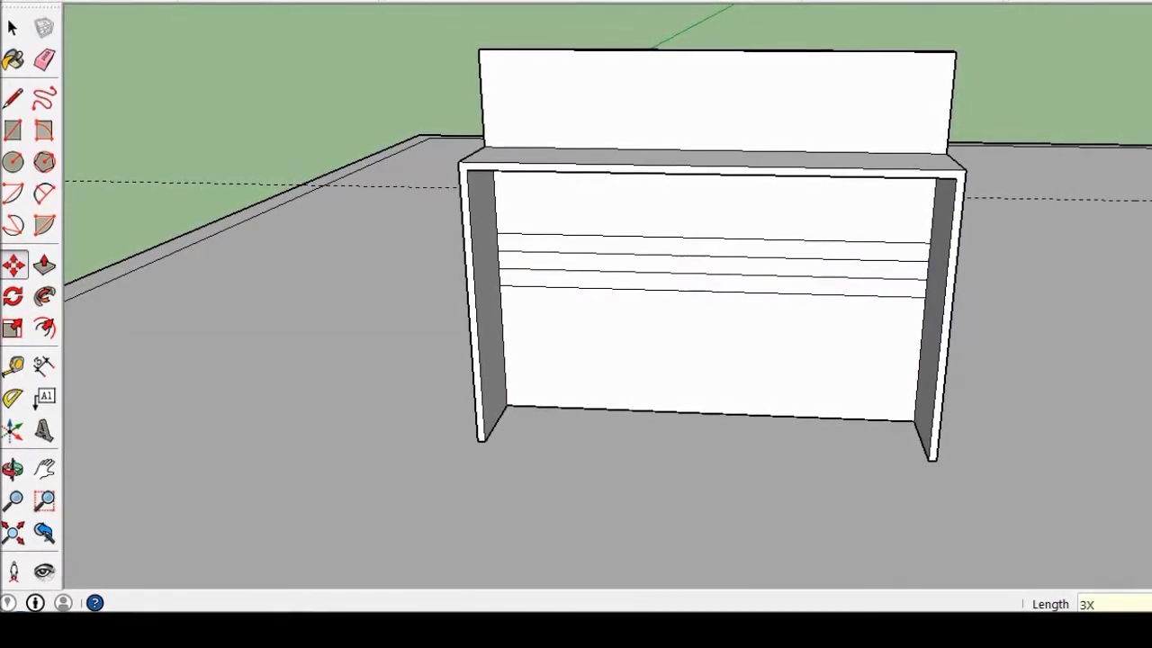
Step: Move-copy the inner back panel line as a 3x array of evenly spaced stripes
key(ctrl)
click(706, 291)
middle_drag(706, 291, 704, 291)
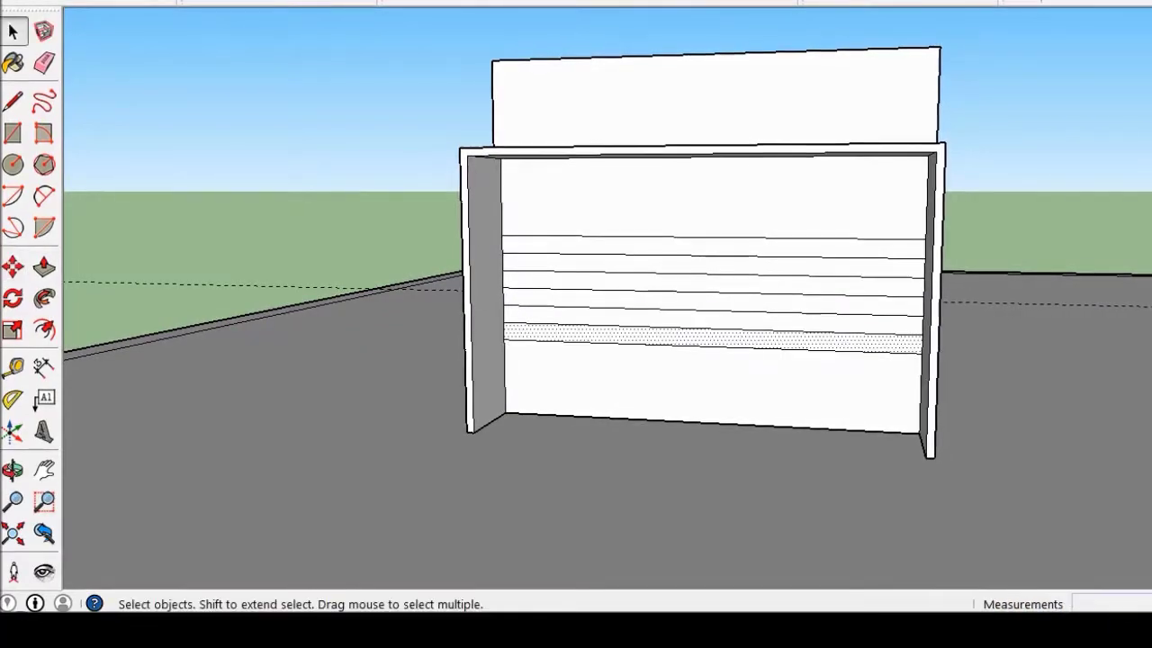
mouse_move(706, 292)
middle_down()
mouse_move(630, 297)
mouse_move(576, 270)
middle_up()
scroll(576, 306, up, 5)
scroll(576, 306, up, 3)
key(t)
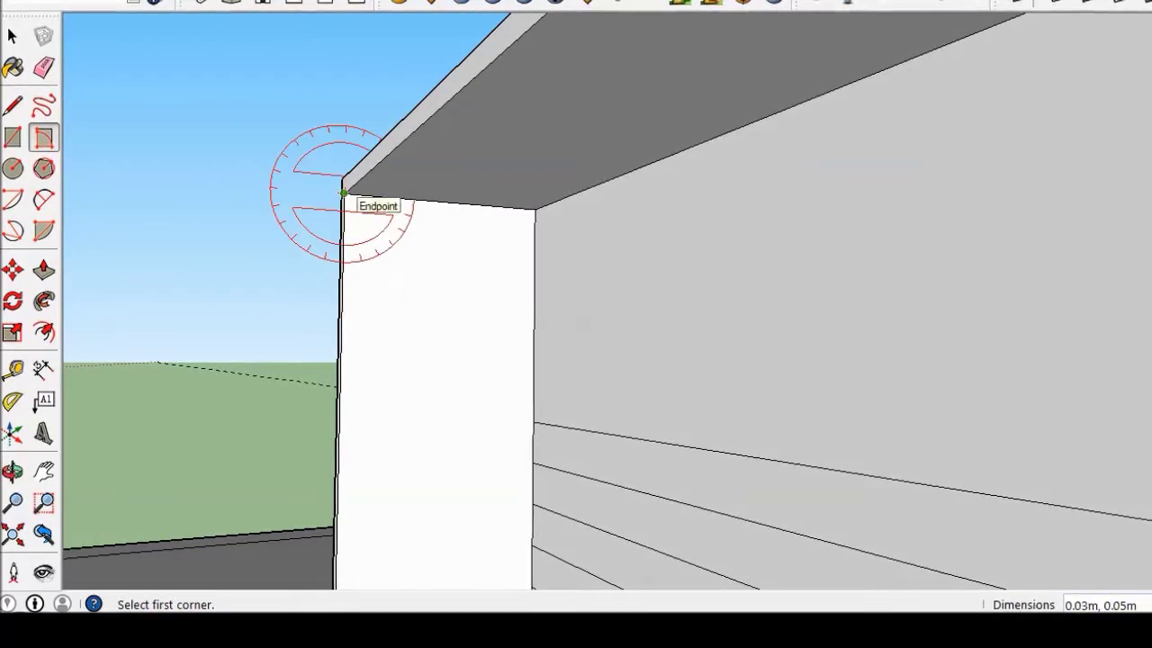
Step: Push the floor slab 0.2 m forward to form the footrest ledge
click(365, 226)
scroll(575, 305, down, 5)
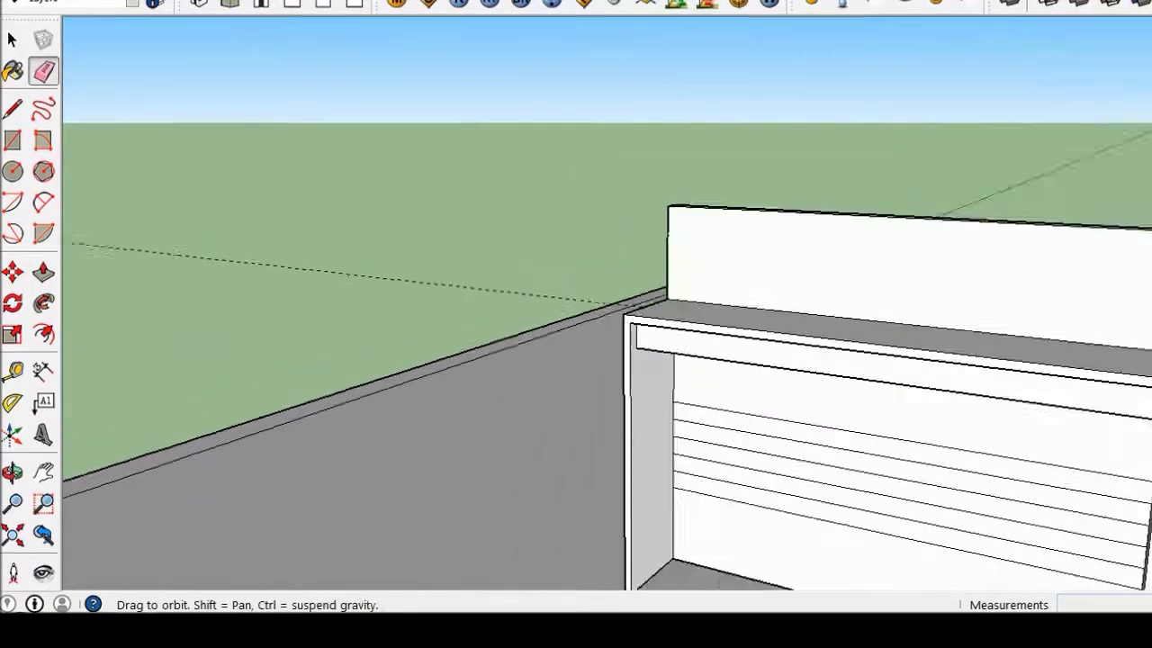
middle_drag(576, 359, 684, 342)
scroll(576, 360, up, 5)
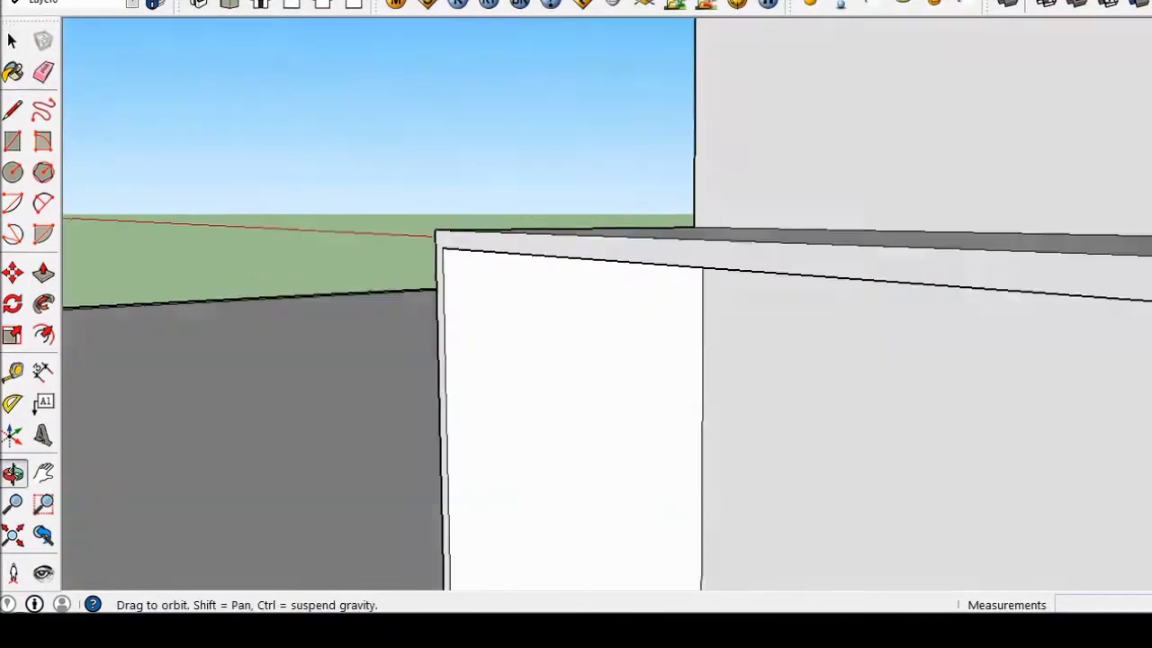
scroll(576, 360, up, 3)
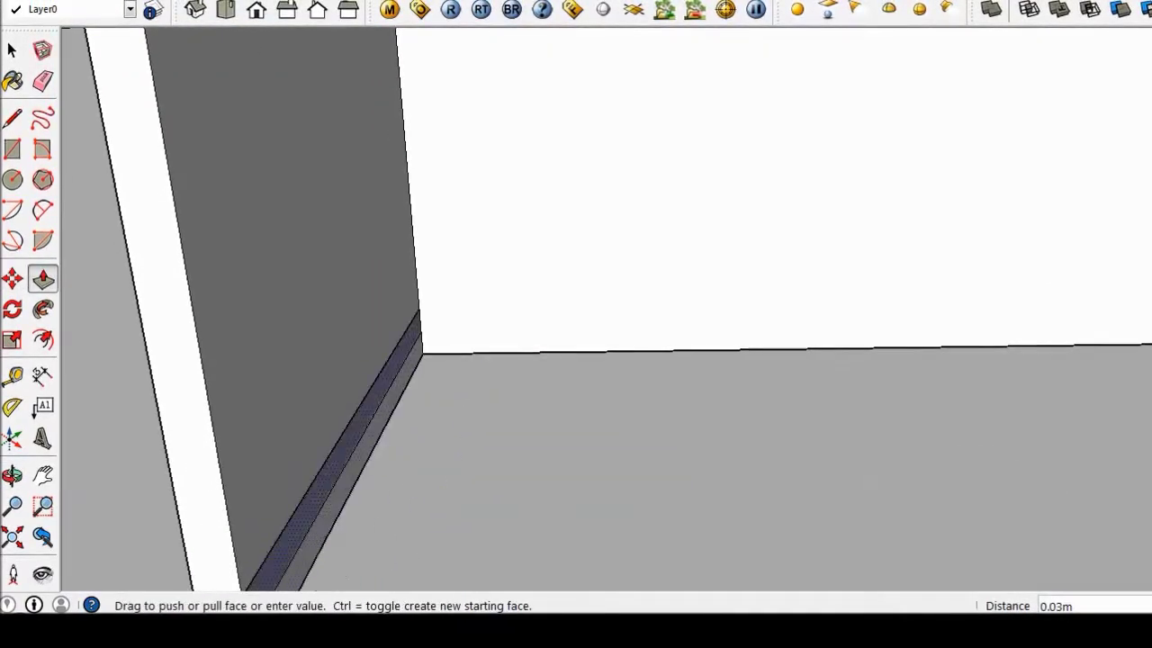
text(0.2)
key(Return)
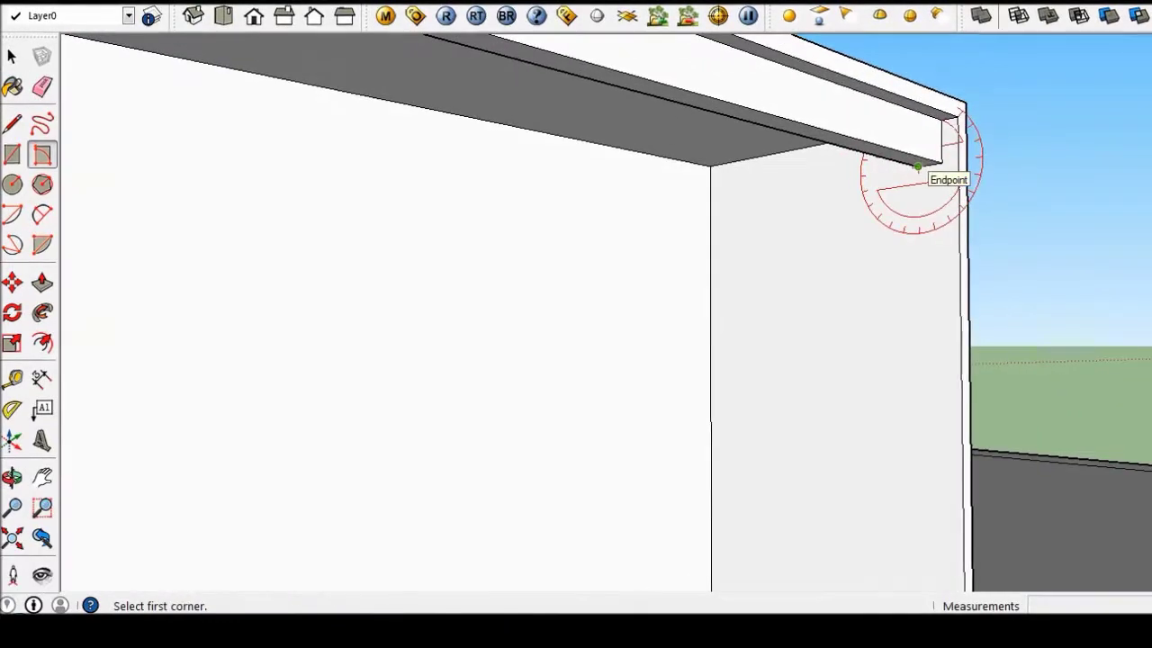
Step: Draw a rotated rectangle on the desk's right end wall for the cabinet
click(918, 166)
click(712, 201)
click(733, 348)
key(p)
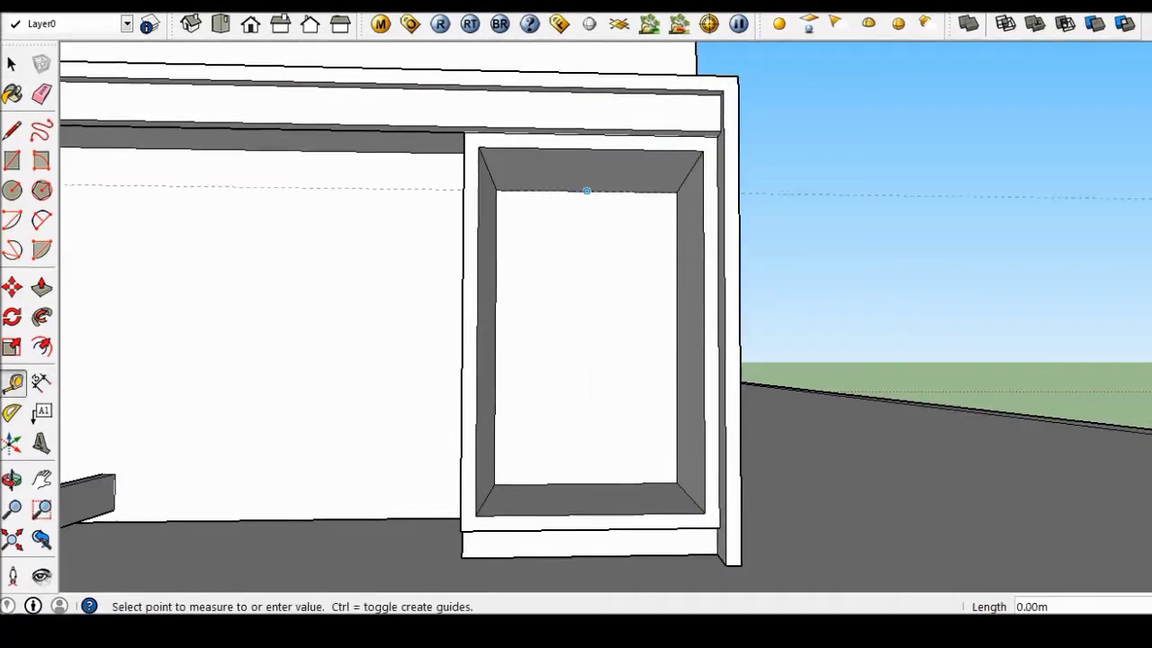
Step: Draw a line across the cabinet and Move-copy it 0.05 m down for the shelf
click(675, 307)
key(space)
click(583, 307)
key(m)
key(ctrl)
click(583, 306)
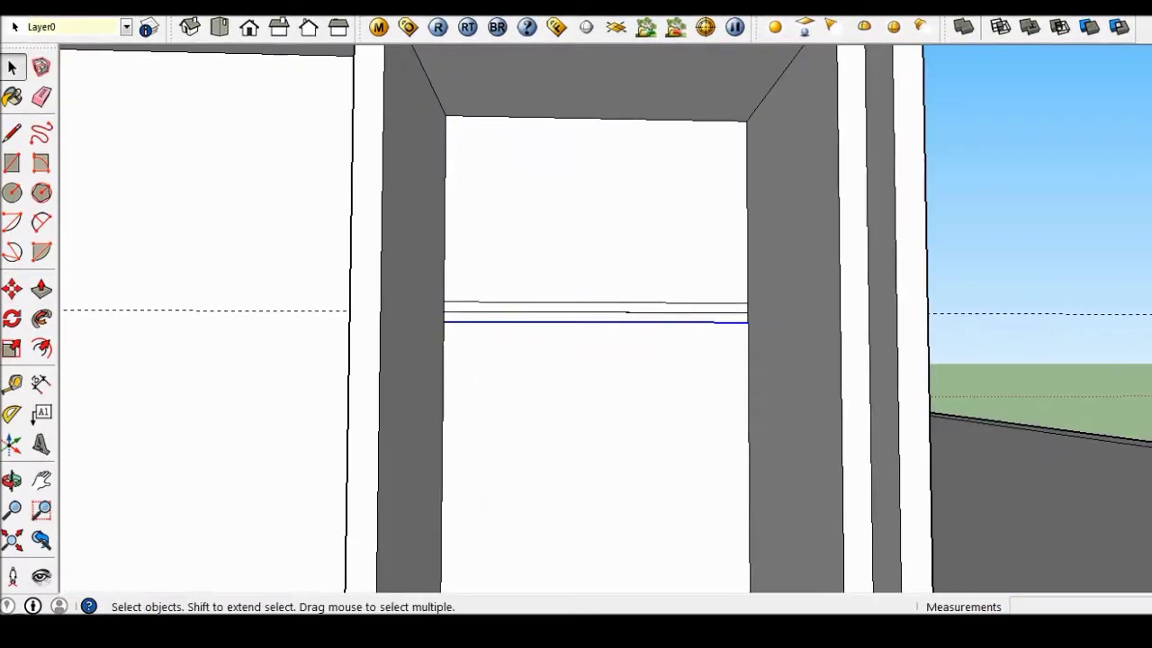
key(o)
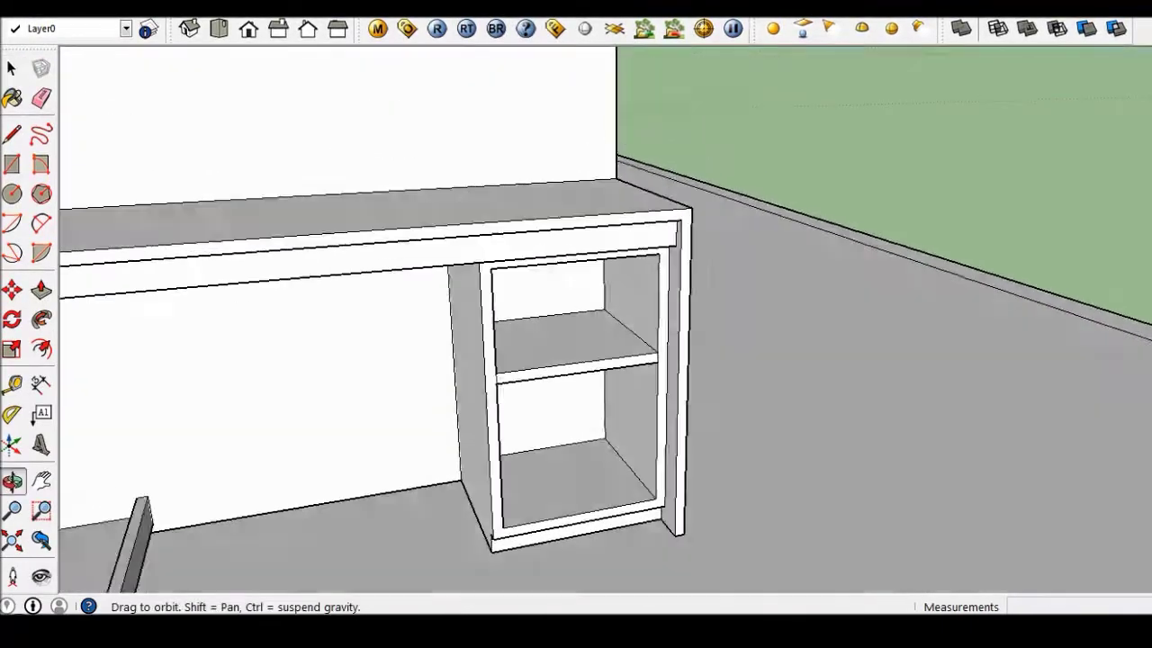
scroll(329, 583, down, 3)
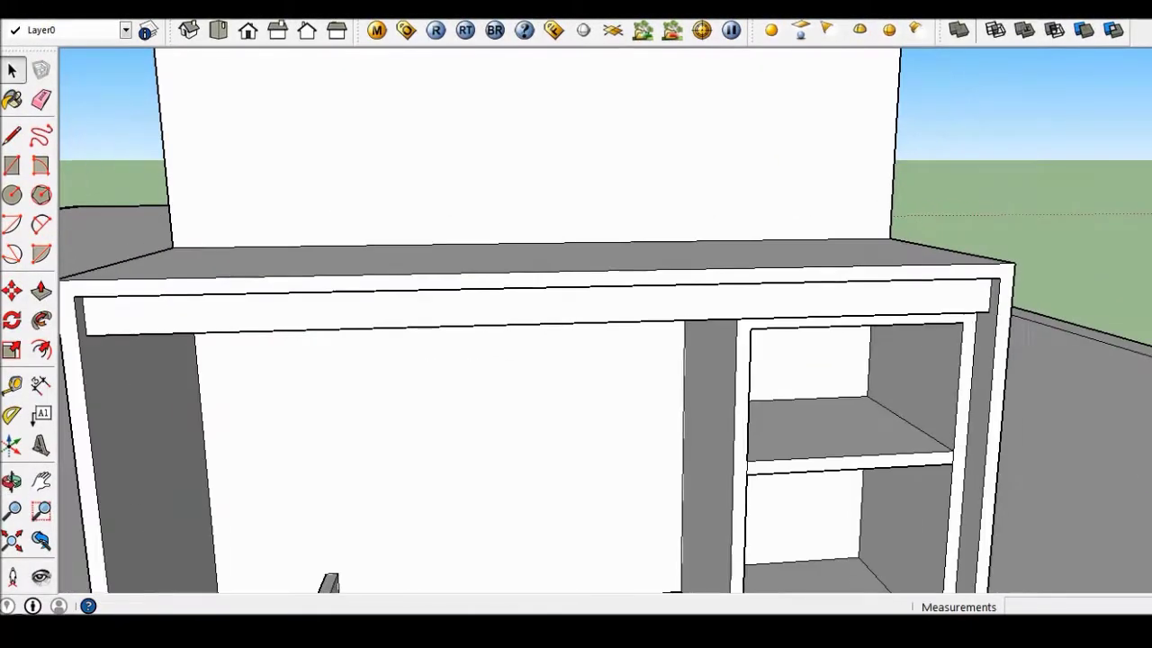
Step: Measure across the desktop from its right edge with Tape Measure guides
drag(328, 583, 882, 297)
key(t)
click(875, 296)
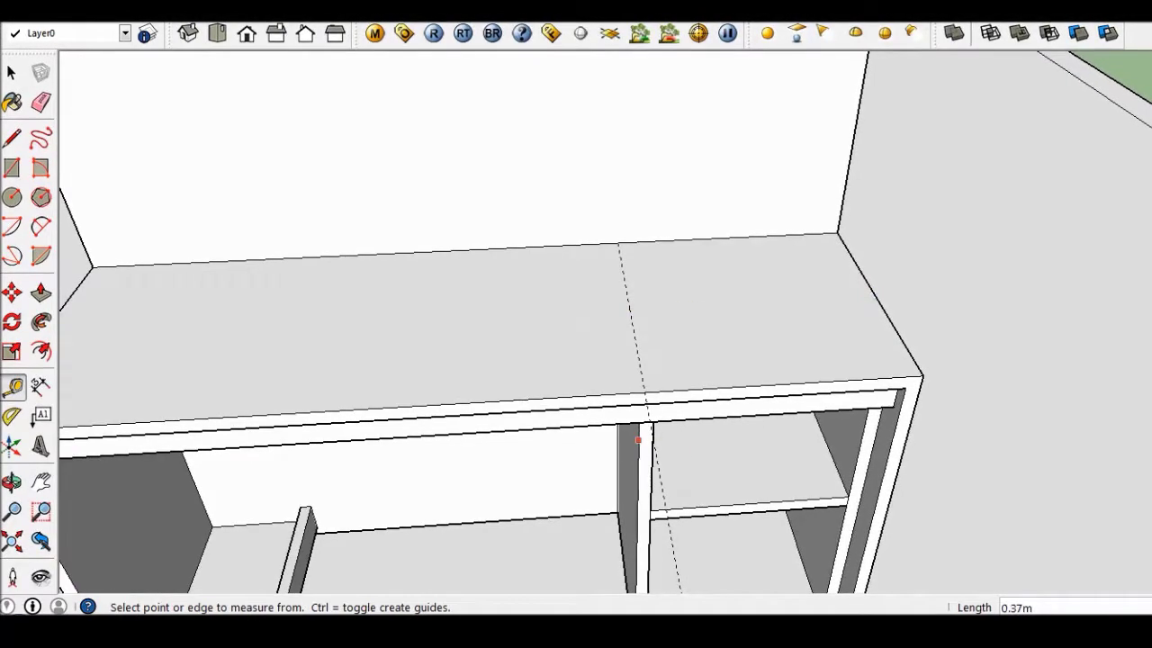
key(space)
middle_drag(576, 360, 576, 324)
key(t)
click(231, 350)
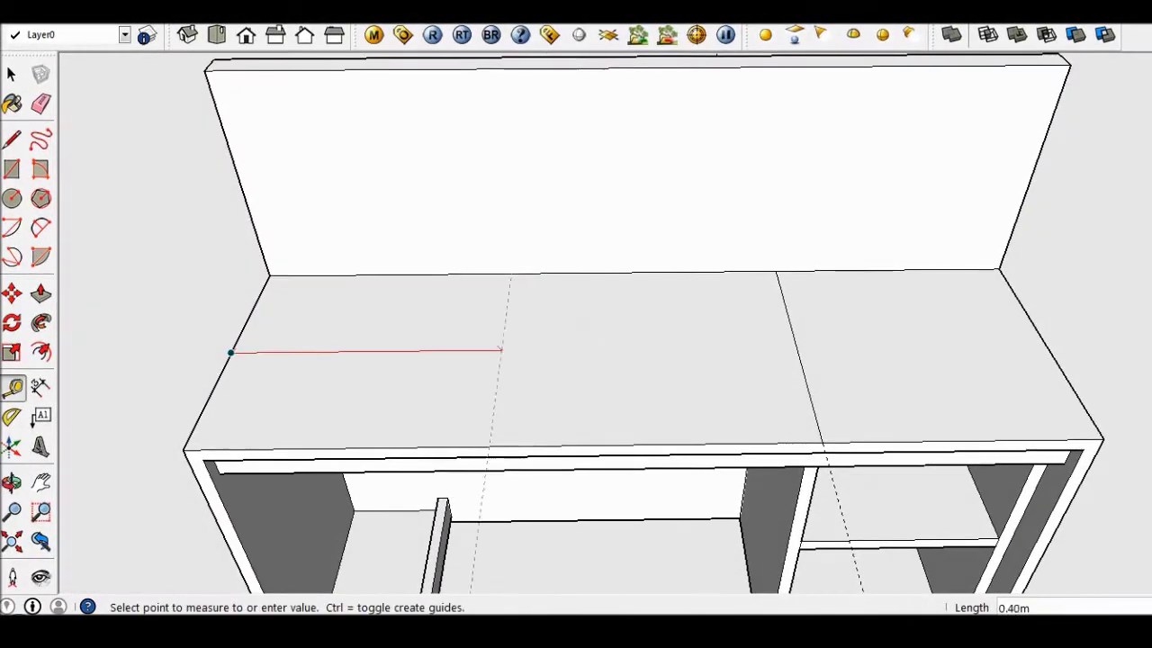
key(space)
scroll(575, 360, up, 3)
scroll(576, 360, up, 2)
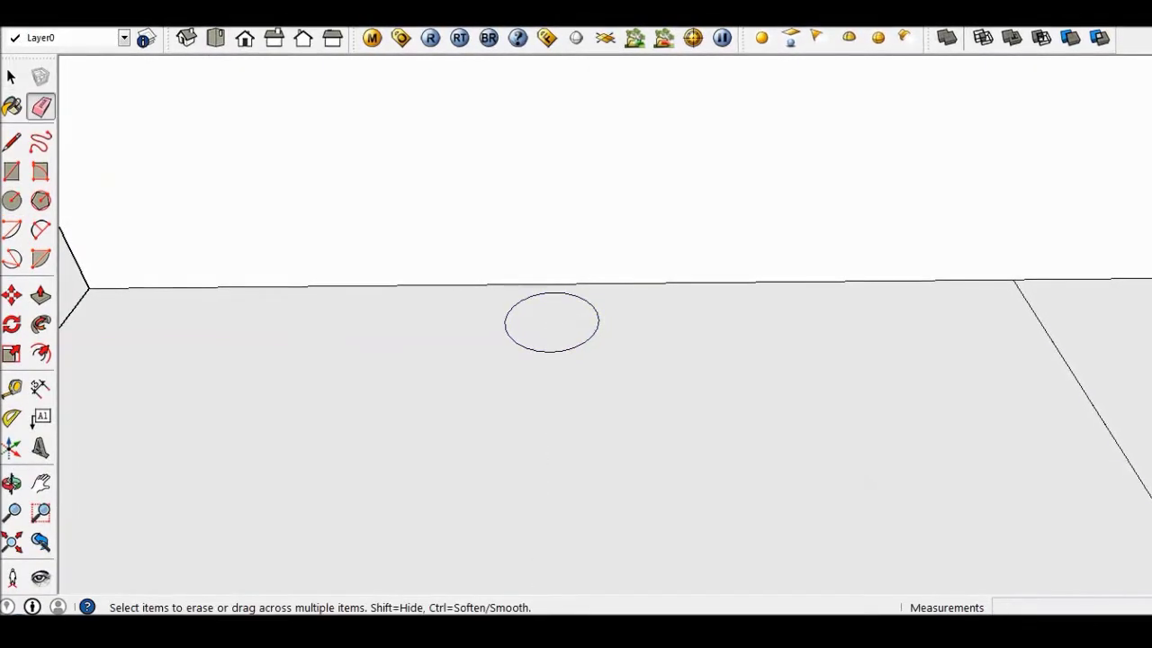
Step: Orbit around the desk to check the backboard edge-on and from the front
scroll(575, 359, down, 5)
middle_drag(576, 360, 720, 342)
scroll(638, 342, up, 2)
middle_drag(630, 360, 684, 360)
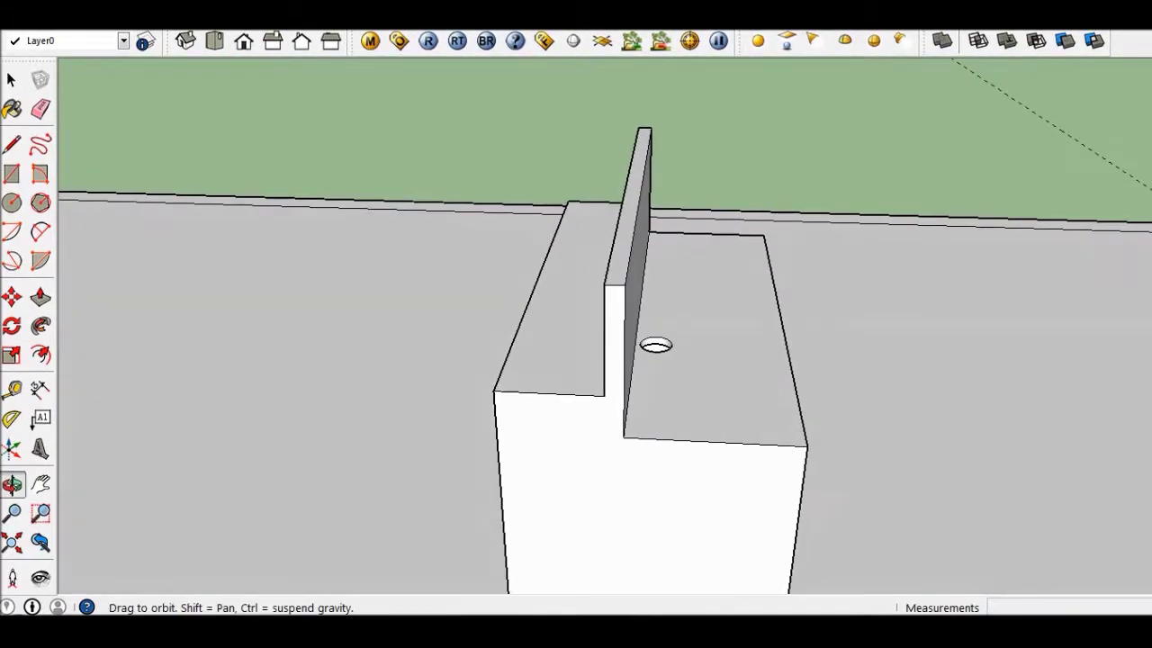
scroll(576, 360, down, 4)
middle_drag(576, 360, 756, 360)
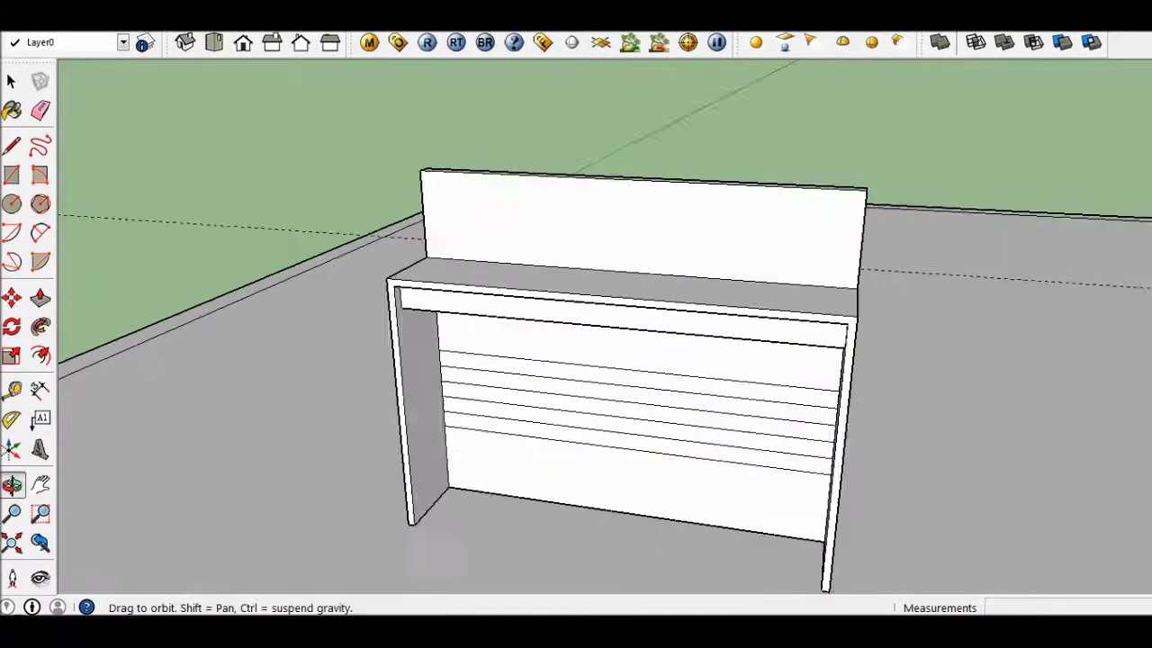
scroll(576, 359, down, 3)
Step: Pull the backboard's left end strip out into a thick side panel
mouse_move(576, 360)
middle_down()
mouse_move(593, 360)
mouse_move(540, 324)
middle_up()
scroll(630, 315, up, 4)
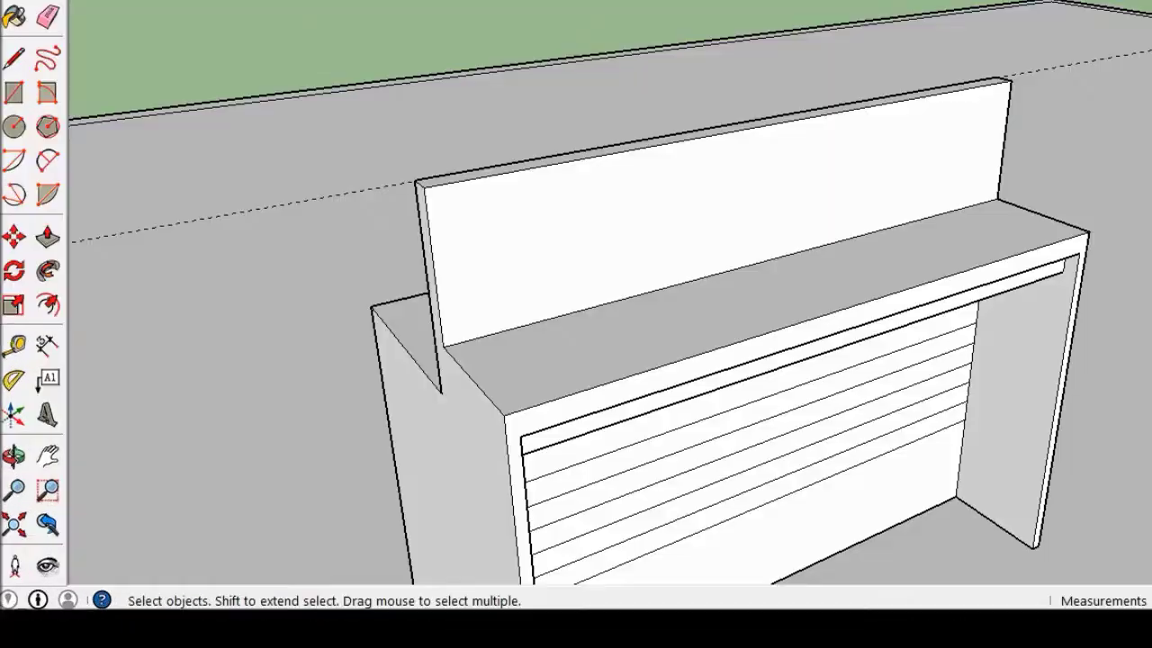
click(446, 267)
key(p)
click(441, 288)
key(space)
middle_drag(575, 360, 630, 342)
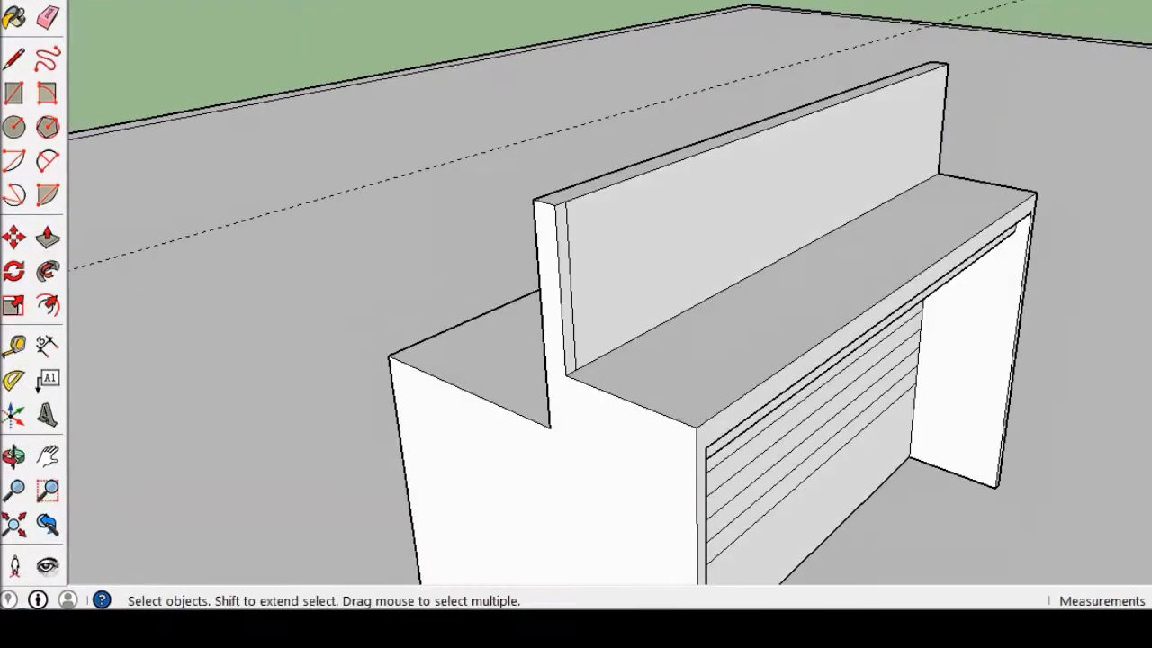
key(space)
scroll(751, 348, up, 2)
key(p)
click(553, 296)
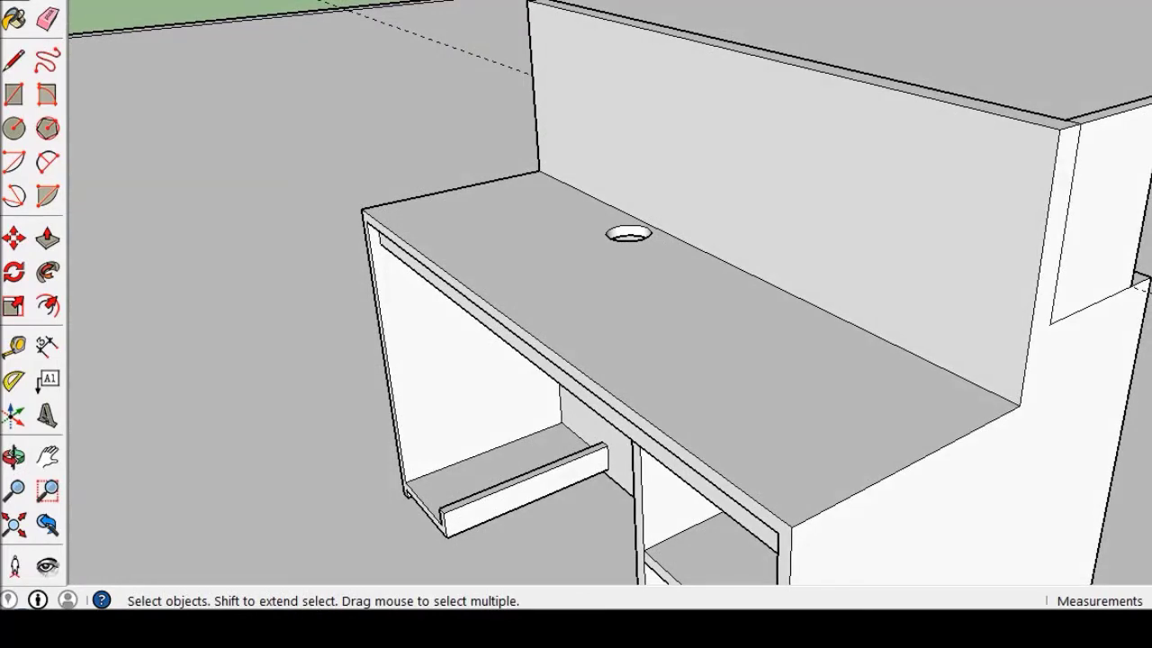
Step: Raise the desk's end face into a tall side panel
key(t)
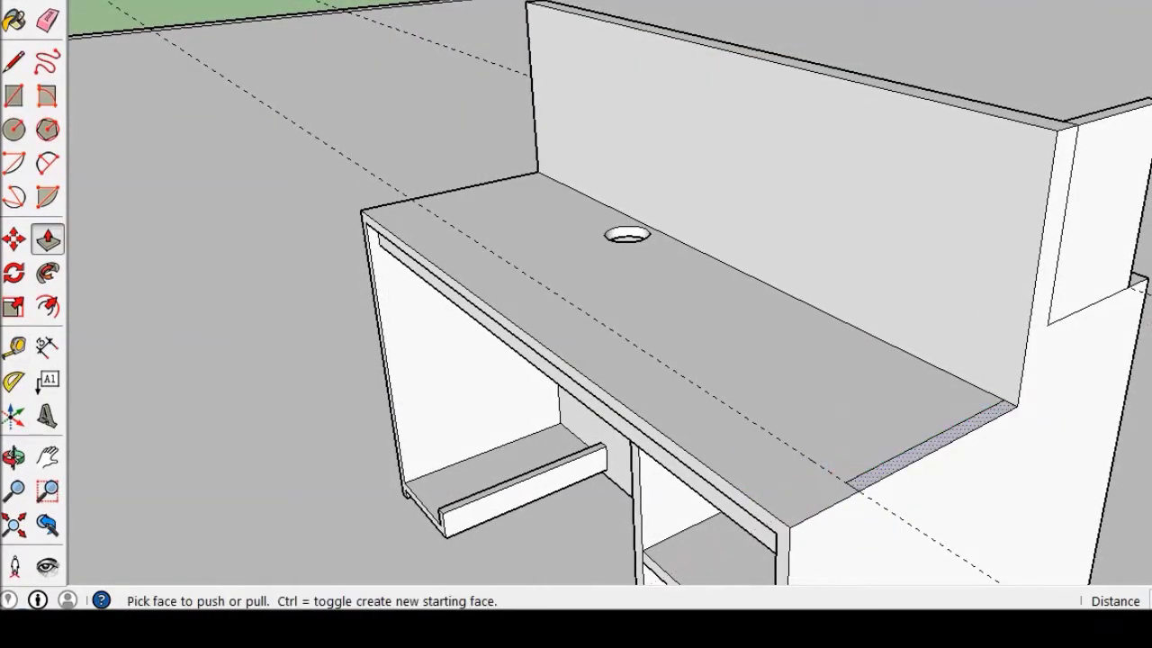
click(927, 447)
middle_drag(900, 360, 684, 341)
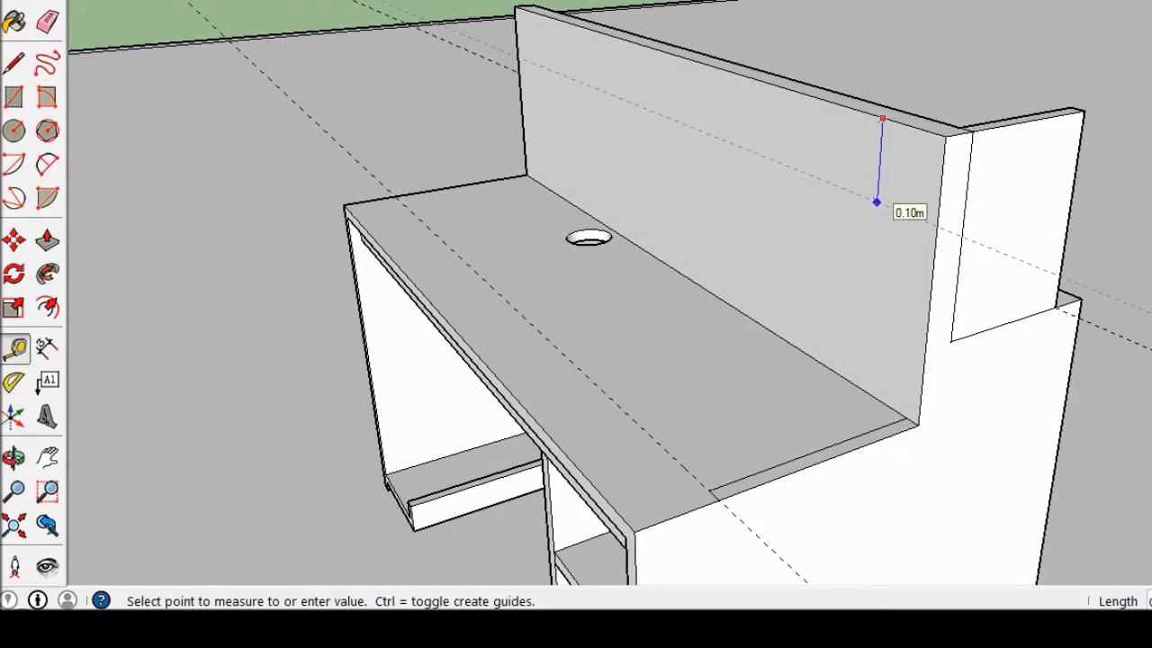
click(809, 454)
key(space)
scroll(630, 315, up, 3)
Step: Set a guide 0.10 m below the panel top, then outline and extrude the stepped side panel
key(t)
click(652, 345)
middle_drag(652, 345, 1005, 248)
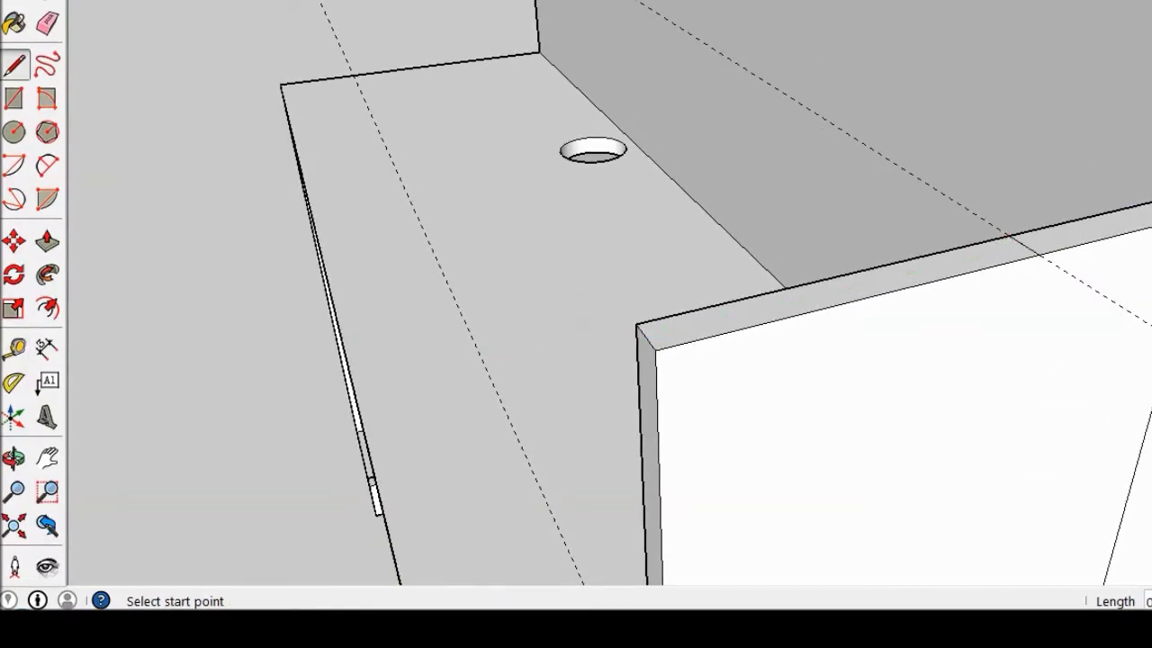
key(p)
middle_drag(576, 315, 576, 270)
key(space)
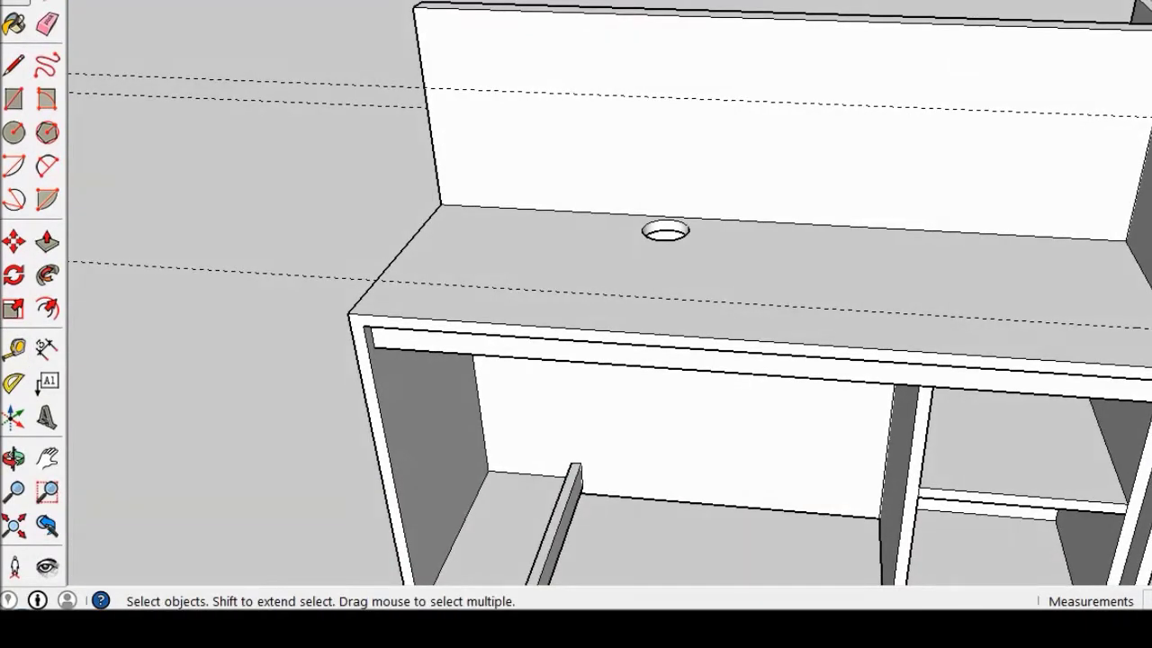
click(47, 98)
click(388, 281)
key(p)
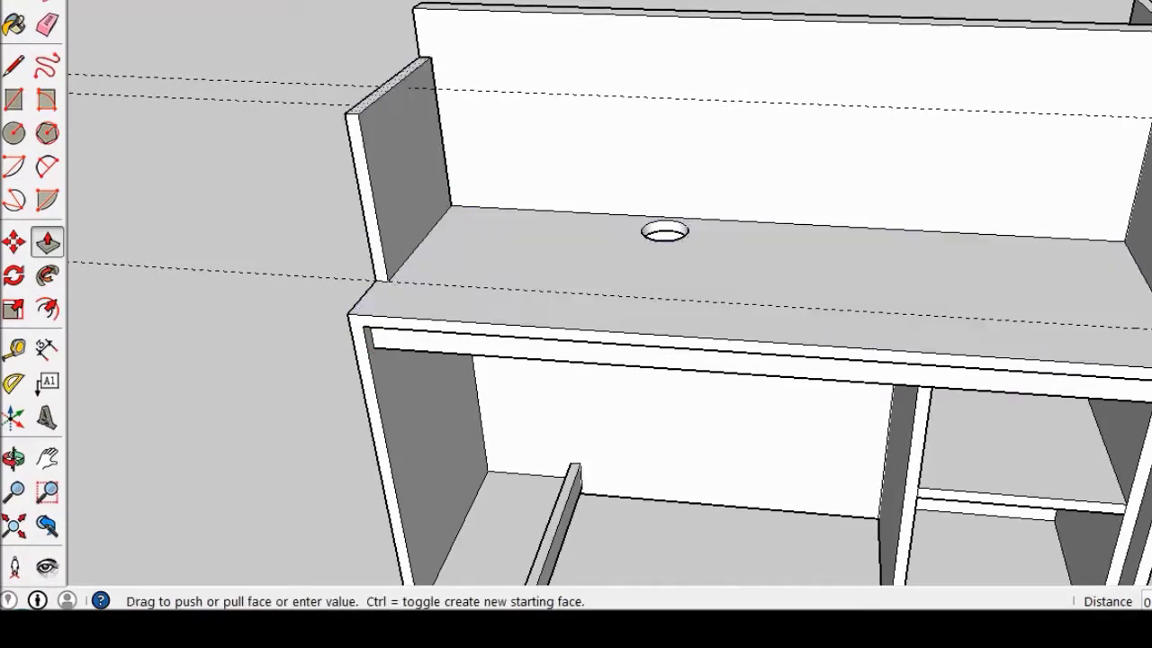
key(space)
key(o)
key(m)
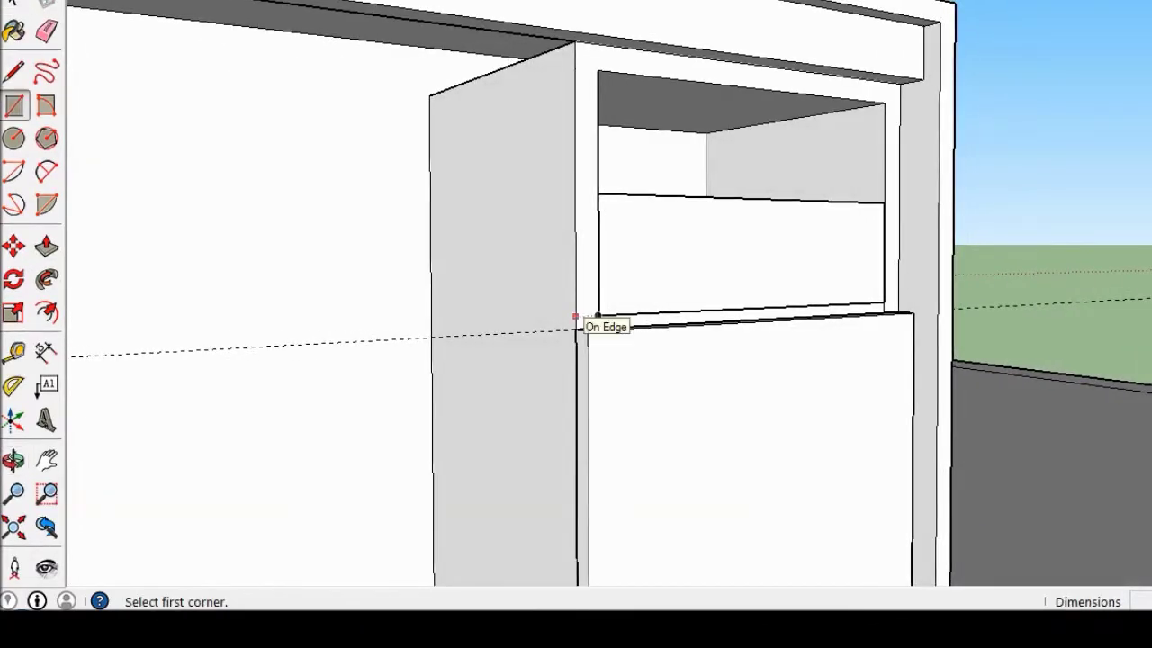
Step: Push/Pull the pedestal's drawer face and measure a guide from the left end
key(p)
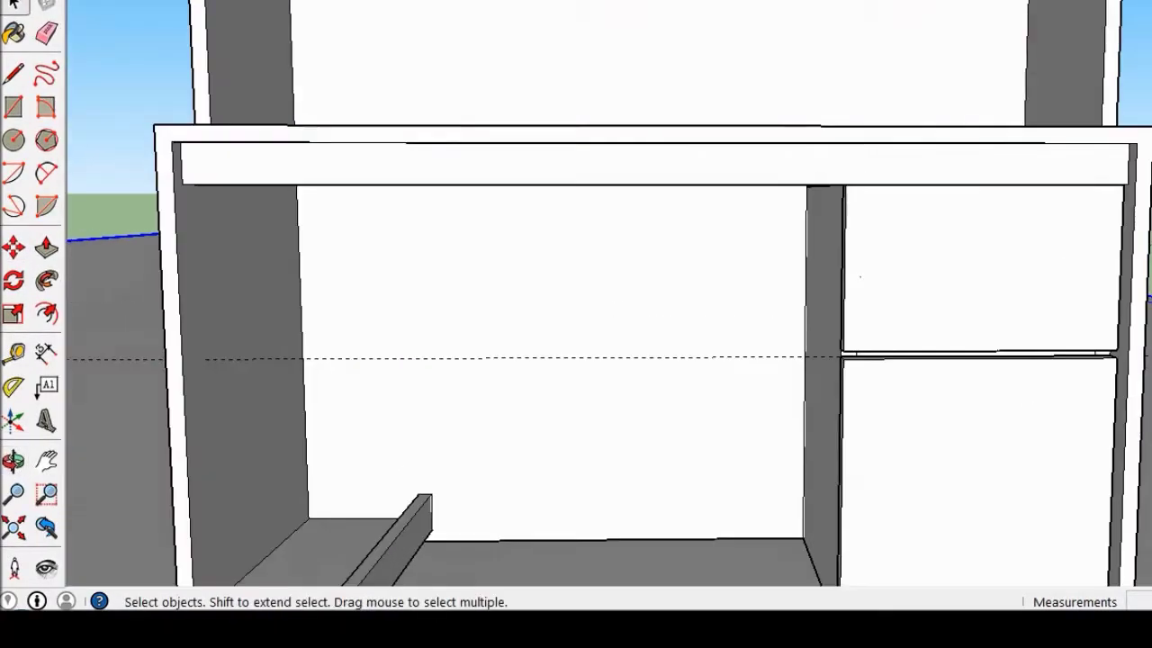
click(180, 163)
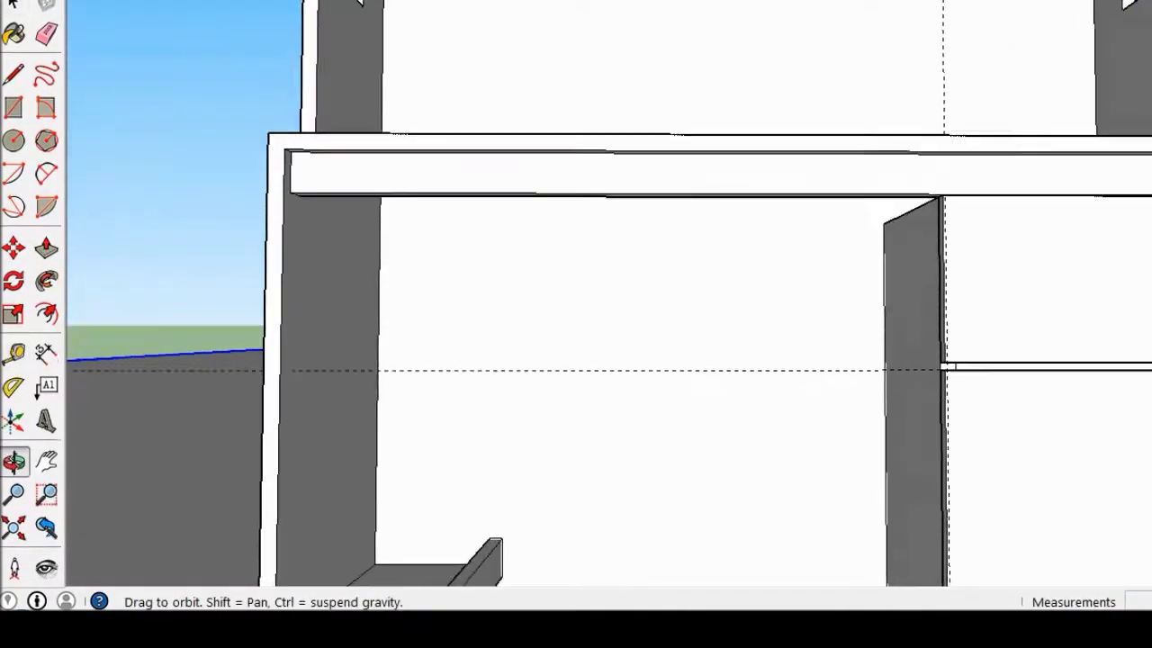
Step: Draw a rectangle under the counter and extrude it into a shelf
key(r)
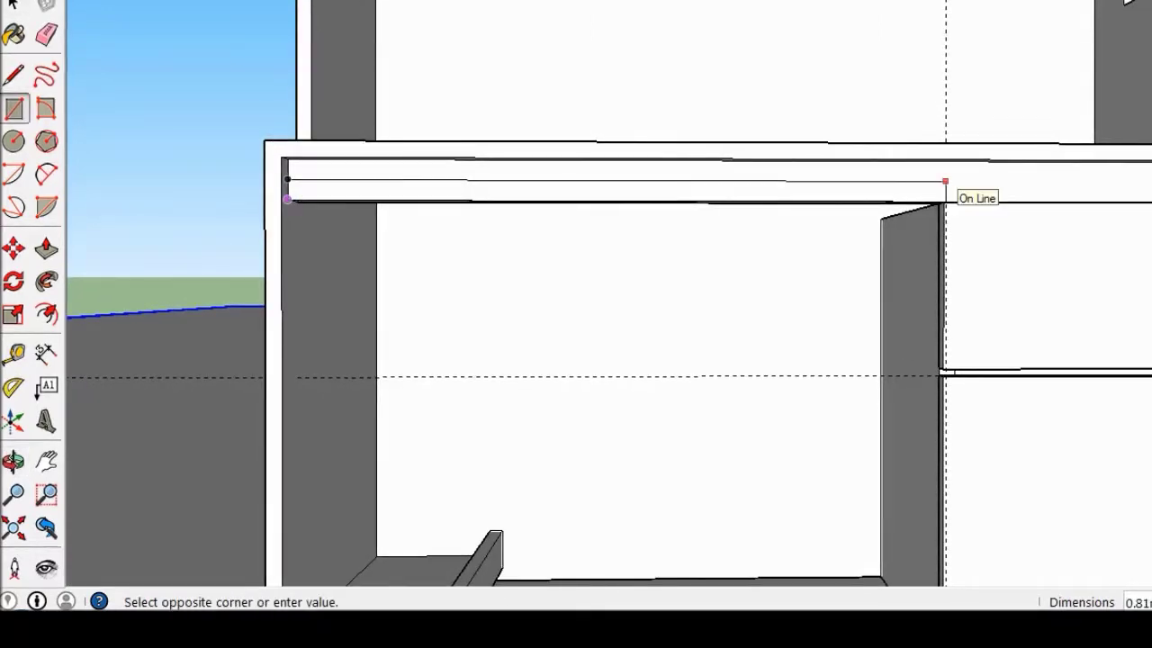
click(945, 181)
middle_drag(945, 181, 945, 216)
key(p)
click(945, 216)
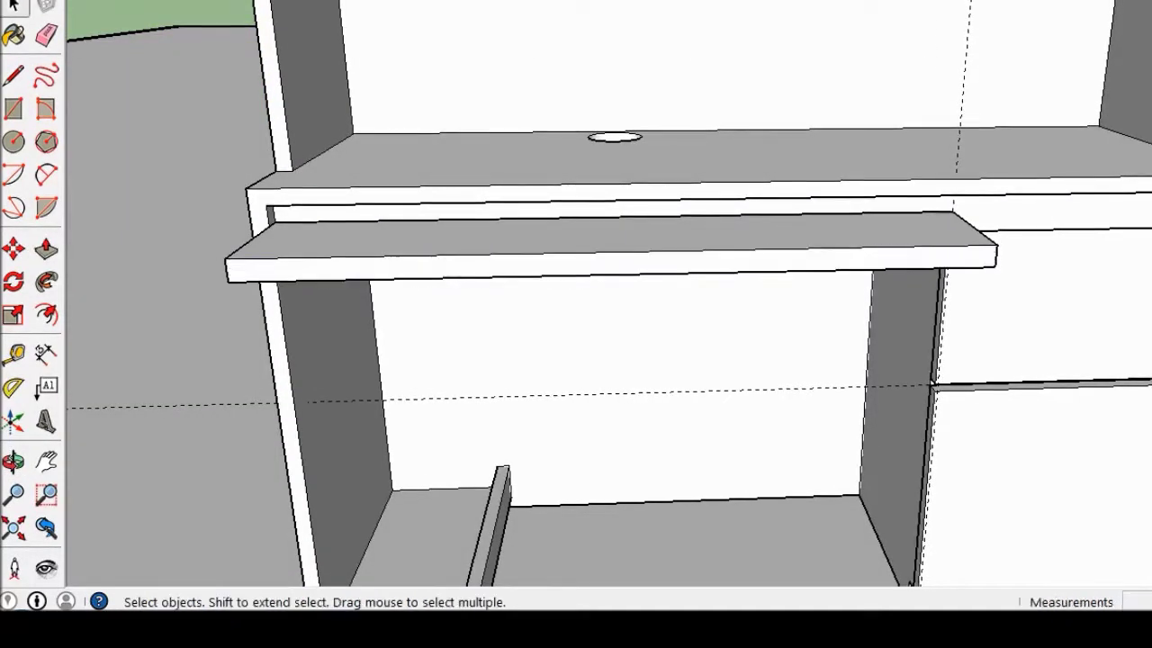
Step: Ctrl-copy a shelf edge and push the keyboard shelf to a shorter depth
key(ctrl)
click(619, 253)
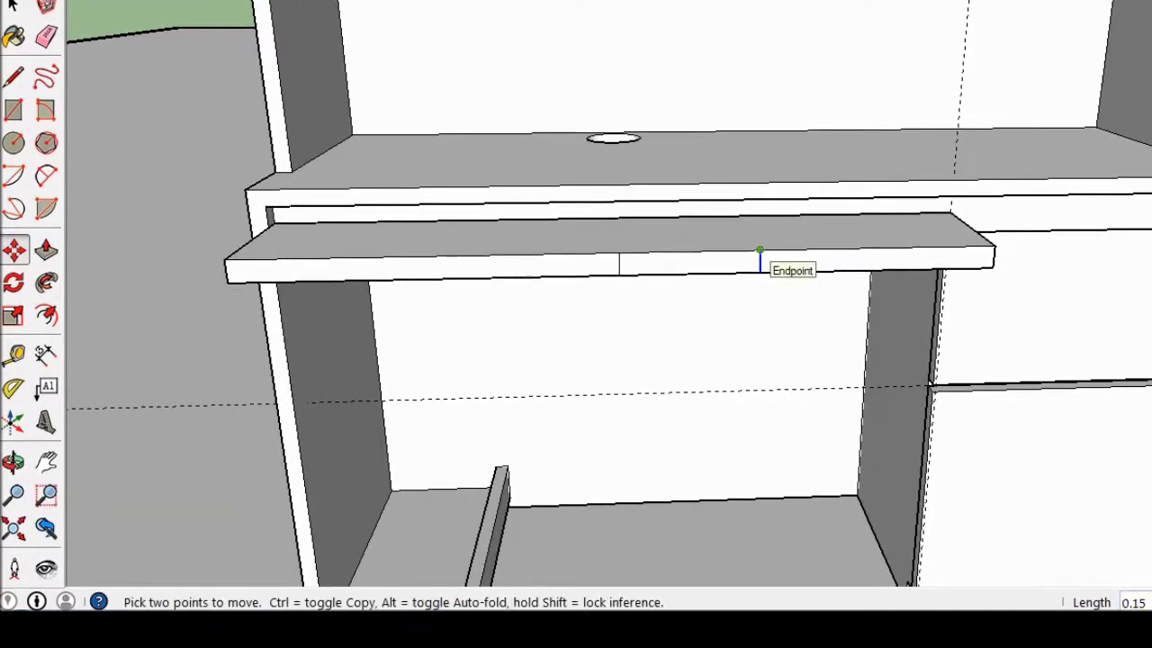
click(551, 254)
middle_drag(576, 324, 575, 270)
key(p)
click(930, 244)
Step: Raise a lip along the keyboard shelf's front edge
click(692, 245)
middle_drag(575, 324, 575, 270)
scroll(576, 270, up, 3)
click(13, 355)
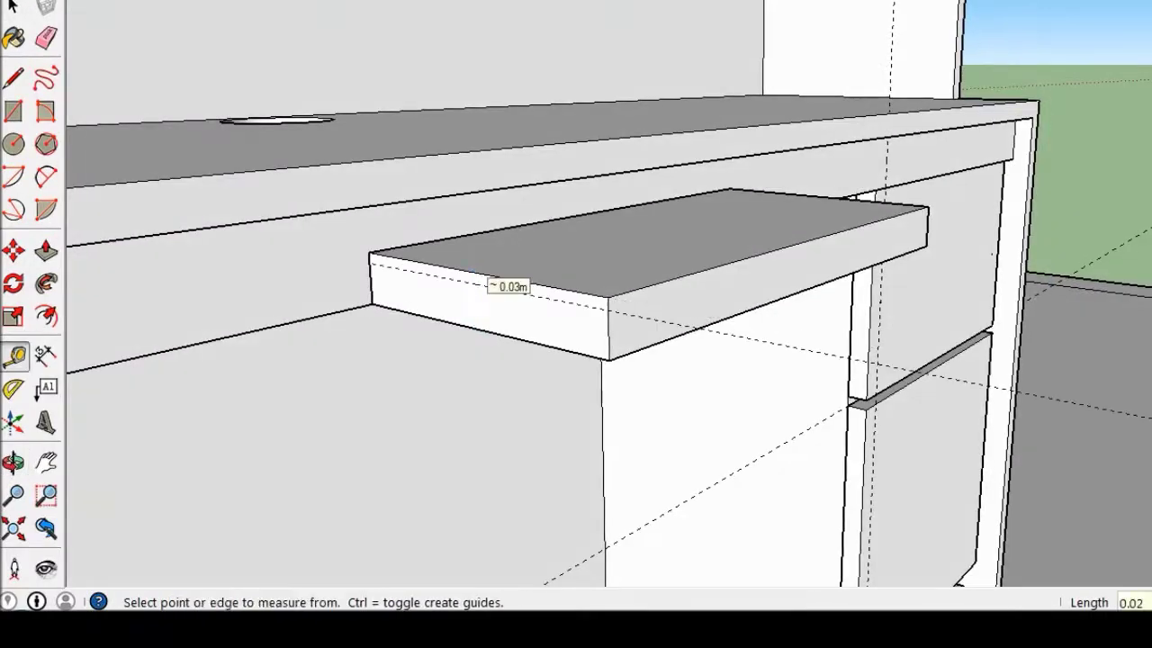
key(p)
middle_drag(478, 327, 576, 269)
key(space)
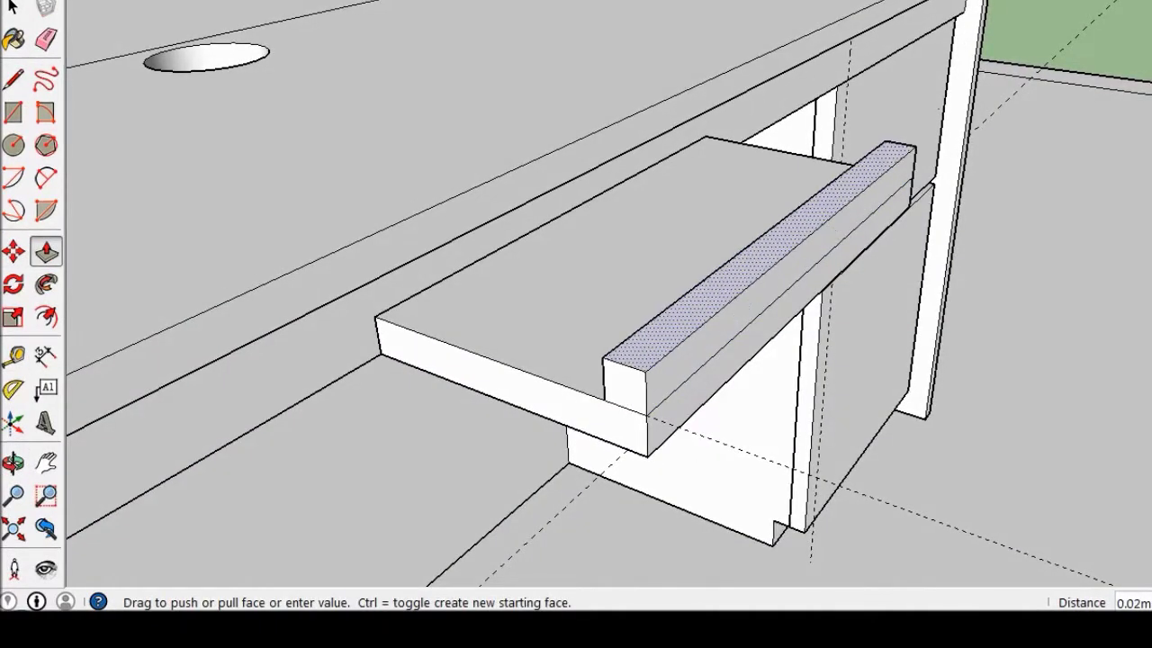
Step: Inspect the finished desk from several angles, then select the whole desk and open its context menu
middle_drag(575, 324, 575, 270)
key(t)
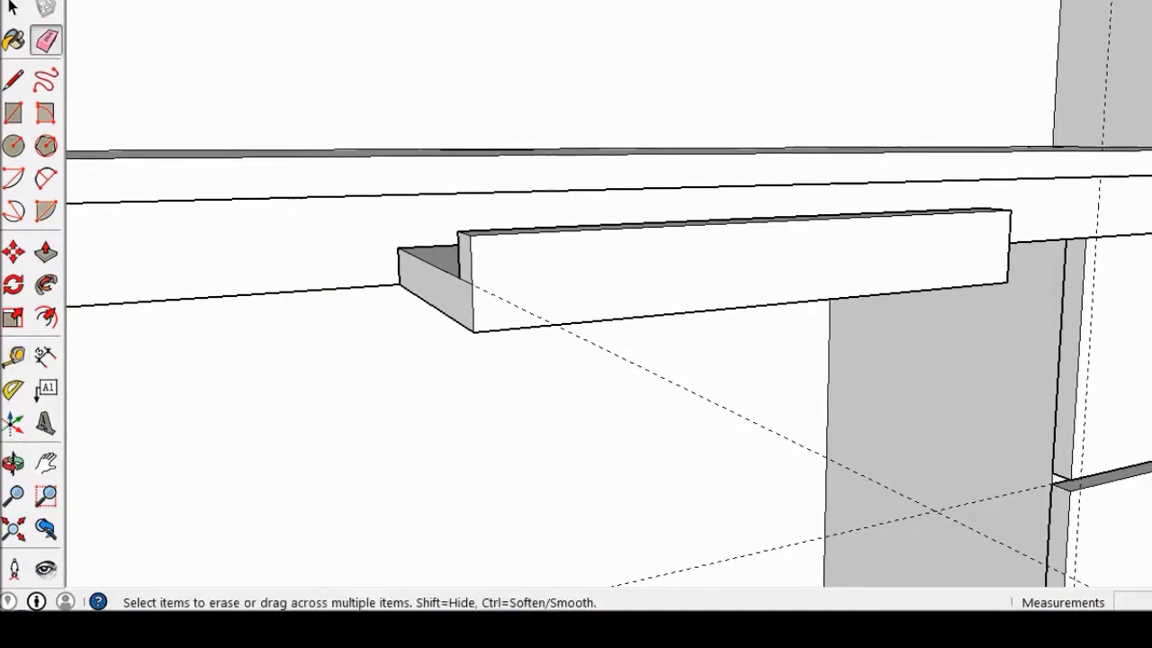
key(space)
middle_drag(575, 324, 576, 270)
middle_drag(576, 323, 576, 270)
triple_click(630, 225)
right_click(817, 86)
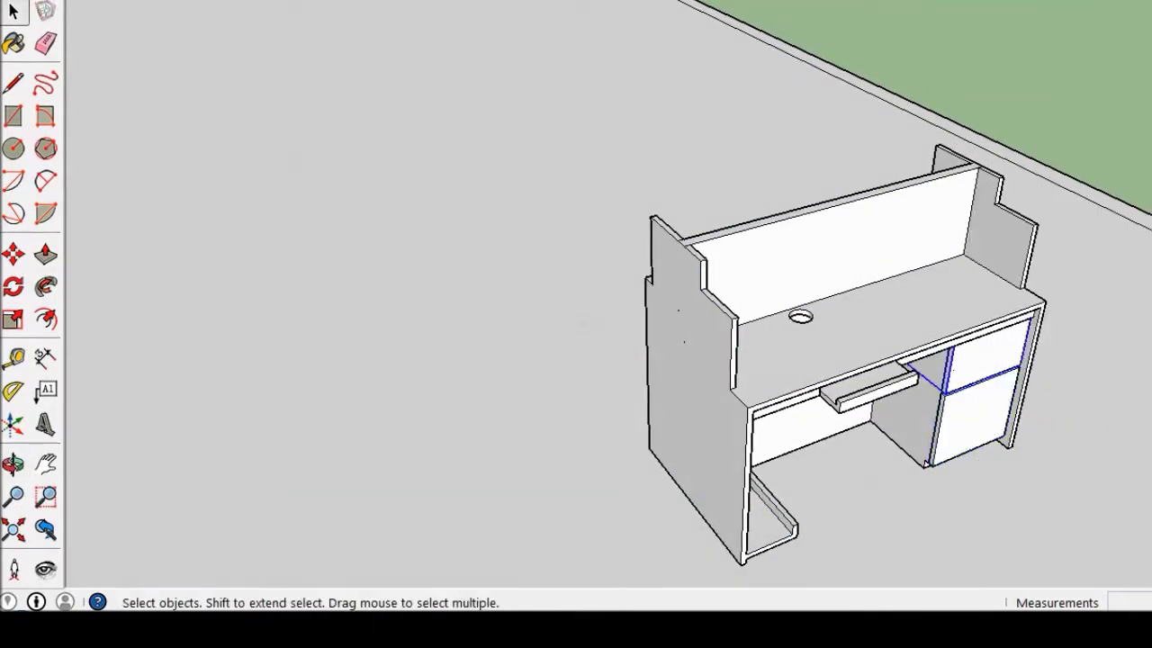
Step: Clear the desk selection and start a new line at the desk's top-left corner
click(936, 224)
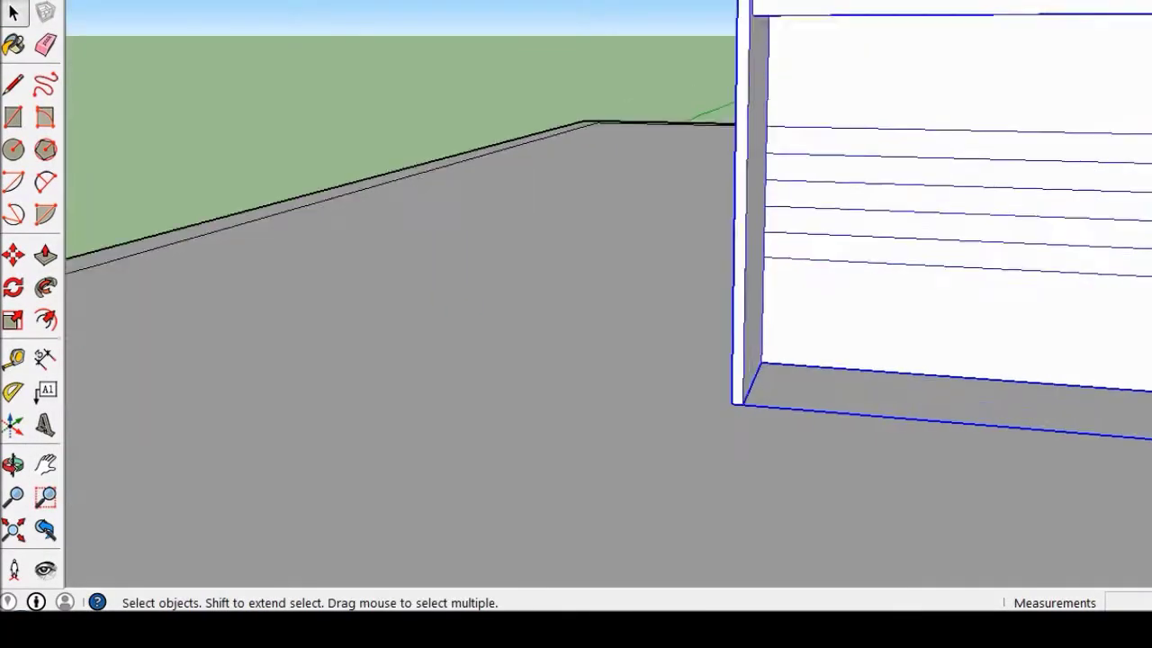
key(m)
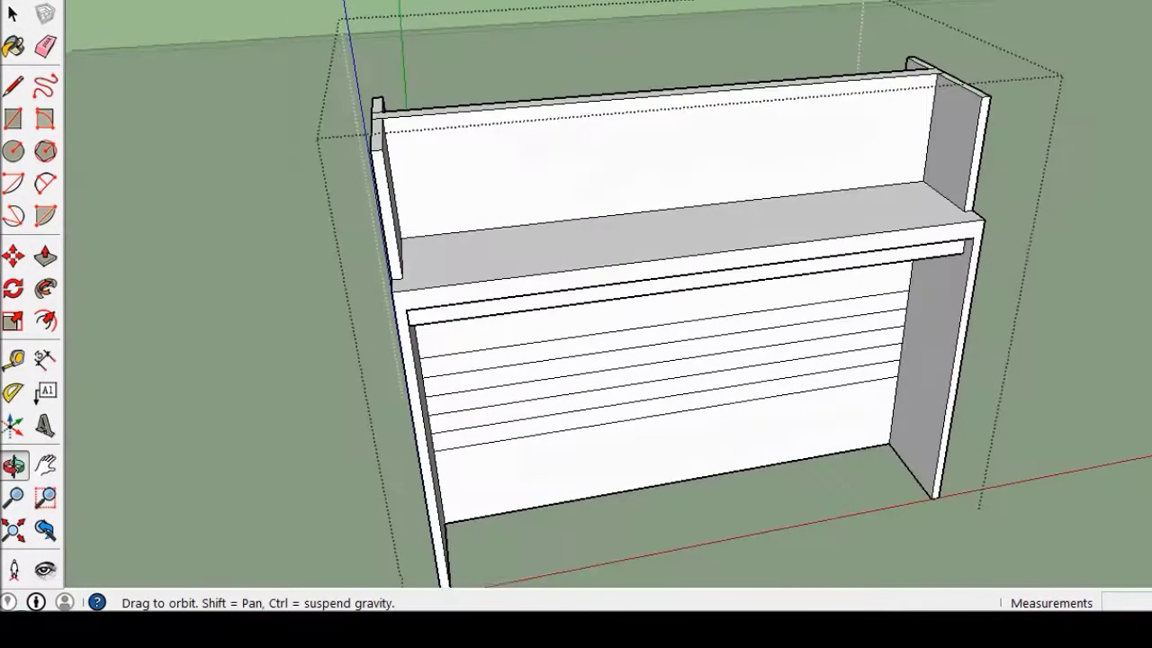
scroll(384, 320, up, 5)
key(l)
click(384, 319)
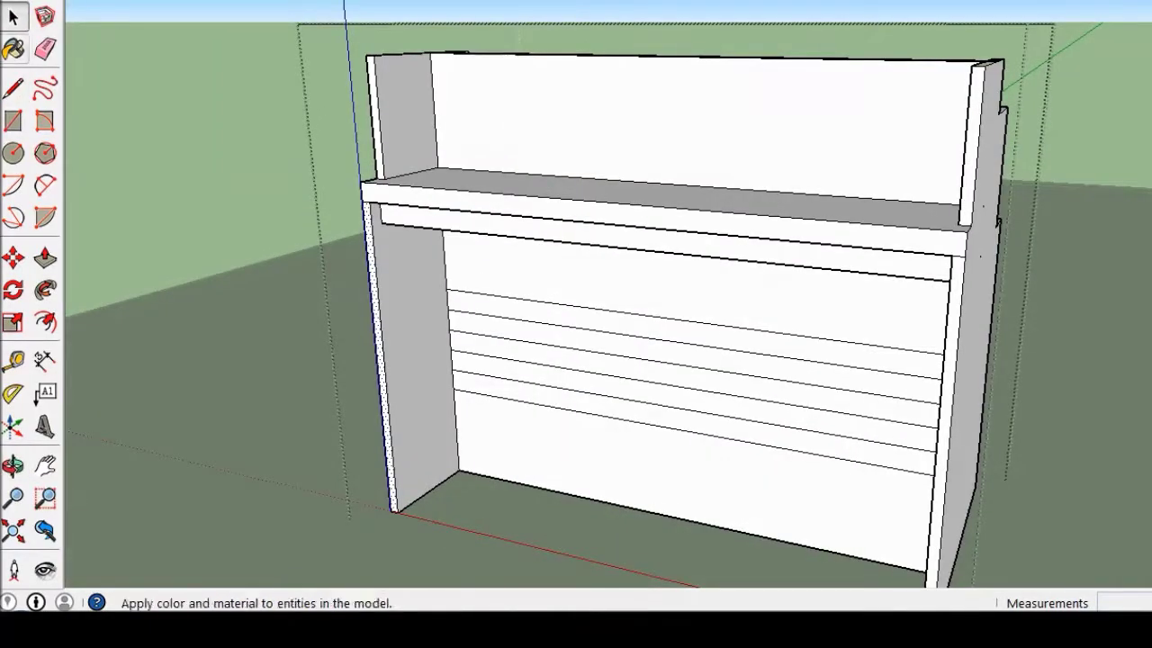
Step: Paint the desk's counter top black
click(13, 49)
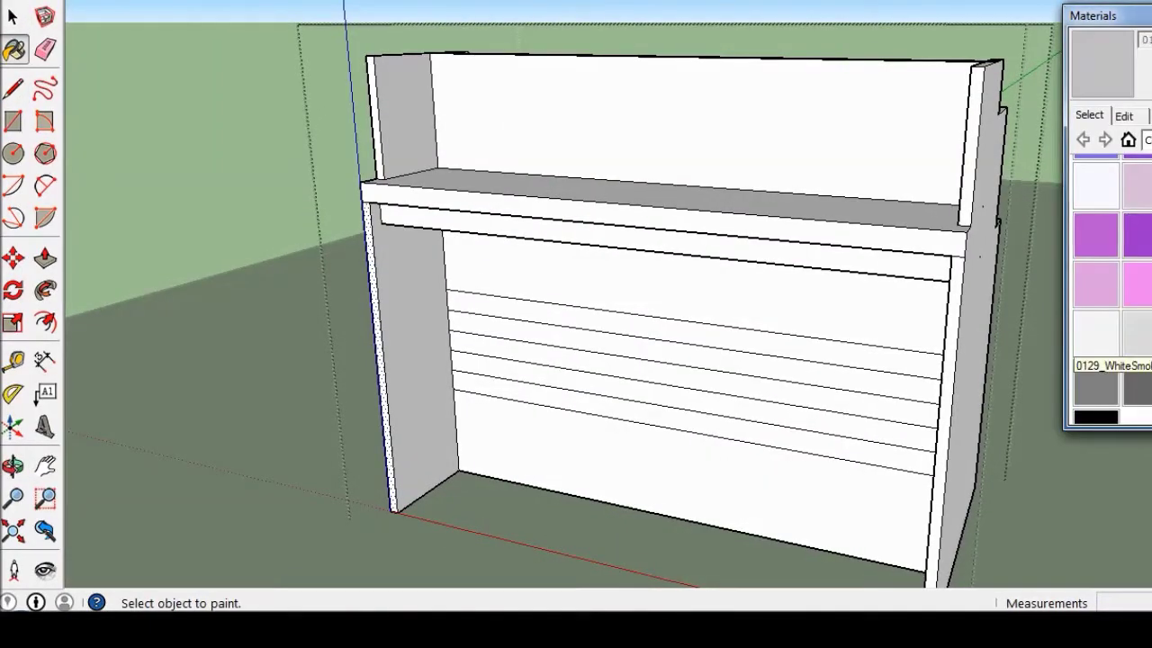
mouse_move(576, 324)
middle_down()
mouse_move(504, 323)
mouse_move(630, 324)
mouse_move(504, 324)
mouse_move(630, 324)
mouse_move(593, 342)
mouse_move(558, 306)
mouse_move(540, 315)
mouse_move(486, 288)
middle_up()
scroll(359, 225, up, 5)
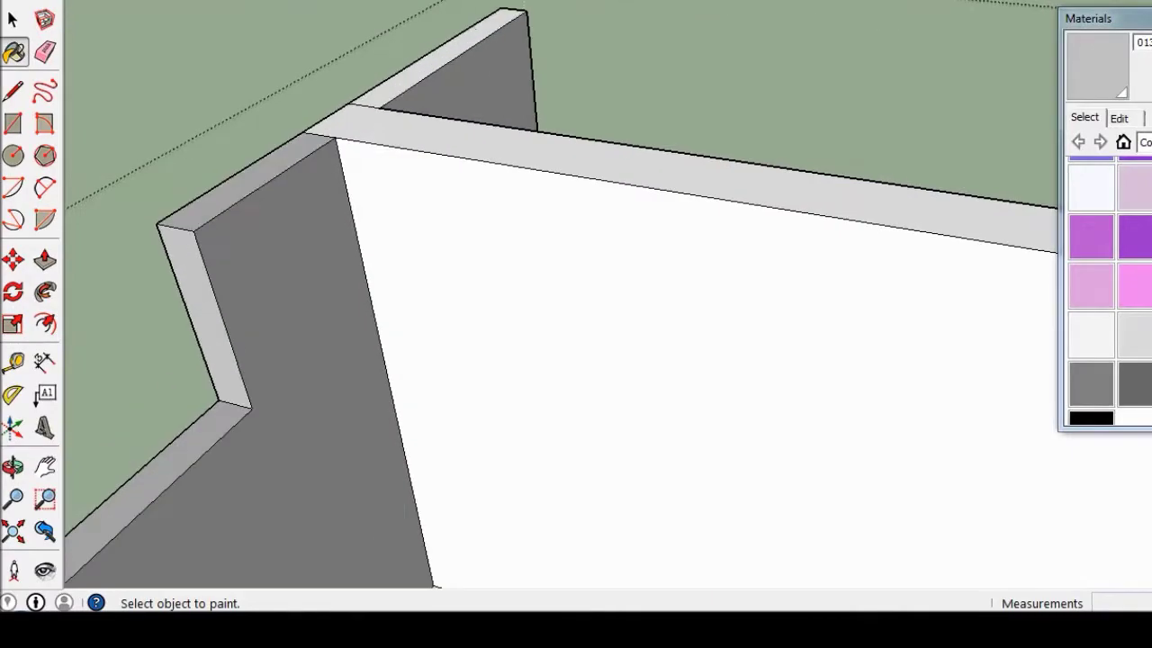
scroll(576, 323, down, 5)
scroll(576, 324, down, 3)
mouse_move(576, 324)
middle_down()
mouse_move(576, 270)
mouse_move(540, 297)
mouse_move(504, 288)
middle_up()
click(1090, 418)
scroll(576, 324, up, 5)
click(720, 288)
Step: Paint the desk's front panel red
middle_drag(576, 324, 540, 342)
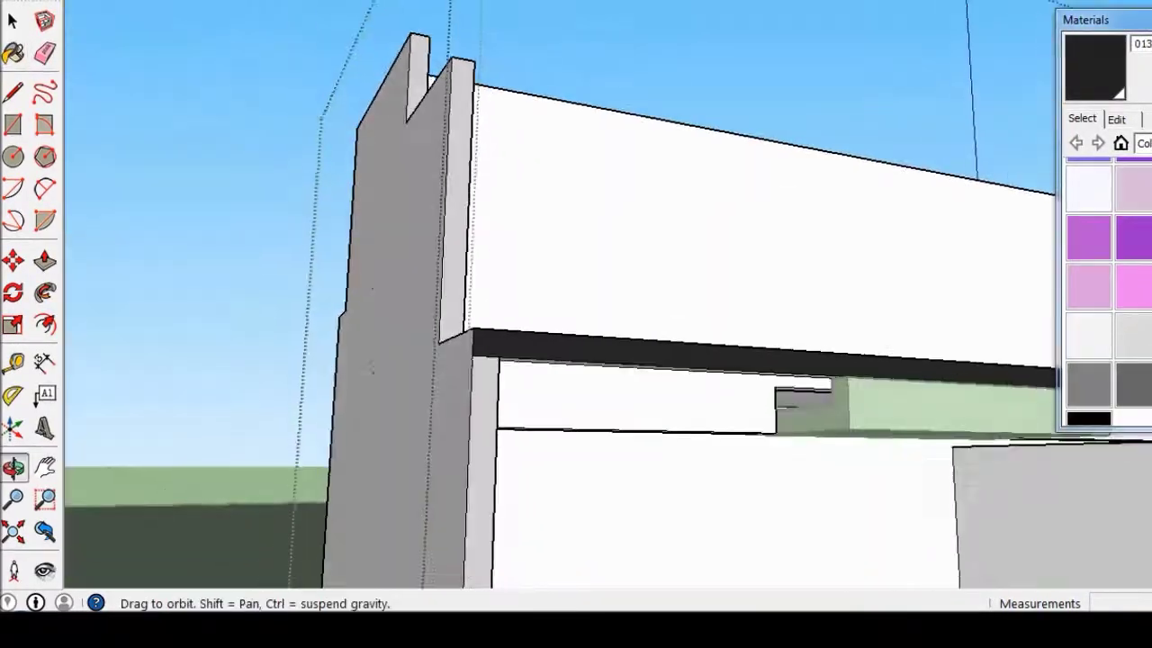
scroll(576, 323, down, 5)
scroll(1106, 288, up, 5)
scroll(1088, 269, up, 1)
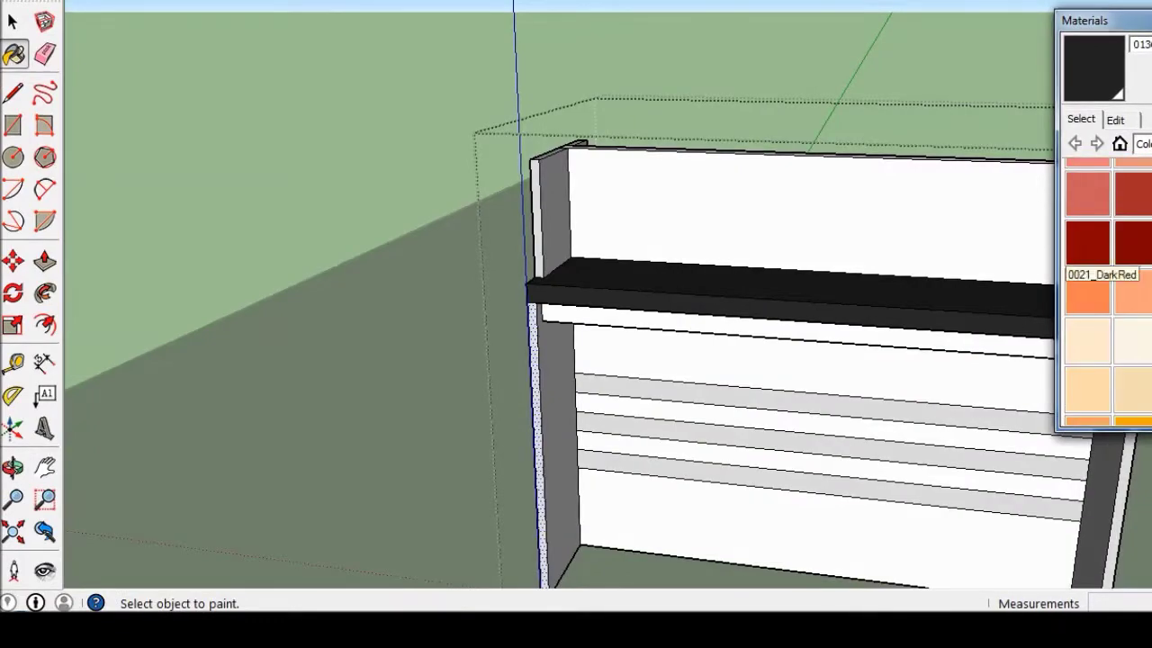
scroll(1089, 270, up, 1)
click(1061, 521)
Step: Repeat the desk three more times in a row with a 3x copy array
mouse_move(1062, 522)
middle_down()
mouse_move(1048, 439)
mouse_move(684, 360)
middle_up()
scroll(684, 360, up, 3)
scroll(557, 342, up, 3)
scroll(558, 342, down, 5)
mouse_move(558, 342)
middle_down()
mouse_move(630, 315)
mouse_move(683, 324)
middle_up()
scroll(585, 324, up, 5)
scroll(576, 323, down, 5)
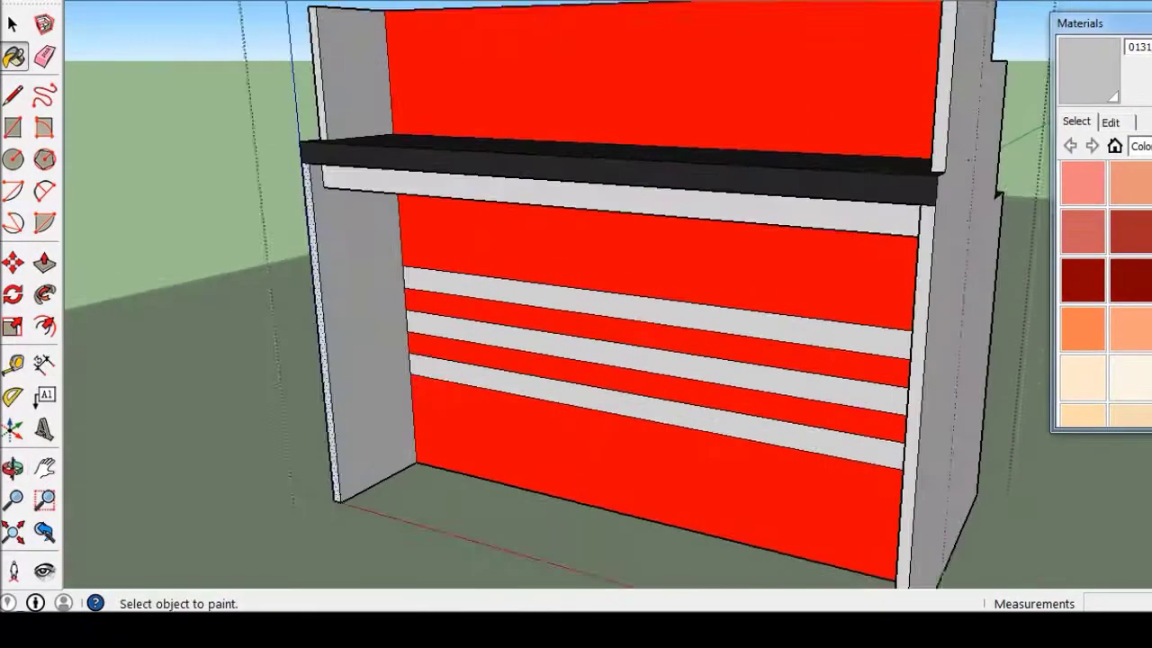
key(space)
scroll(720, 333, down, 3)
text(3x)
key(Return)
Step: Draw the cover board's rectangle on top of the first desk
mouse_move(575, 360)
mouse_down()
mouse_move(504, 342)
mouse_move(540, 270)
mouse_up()
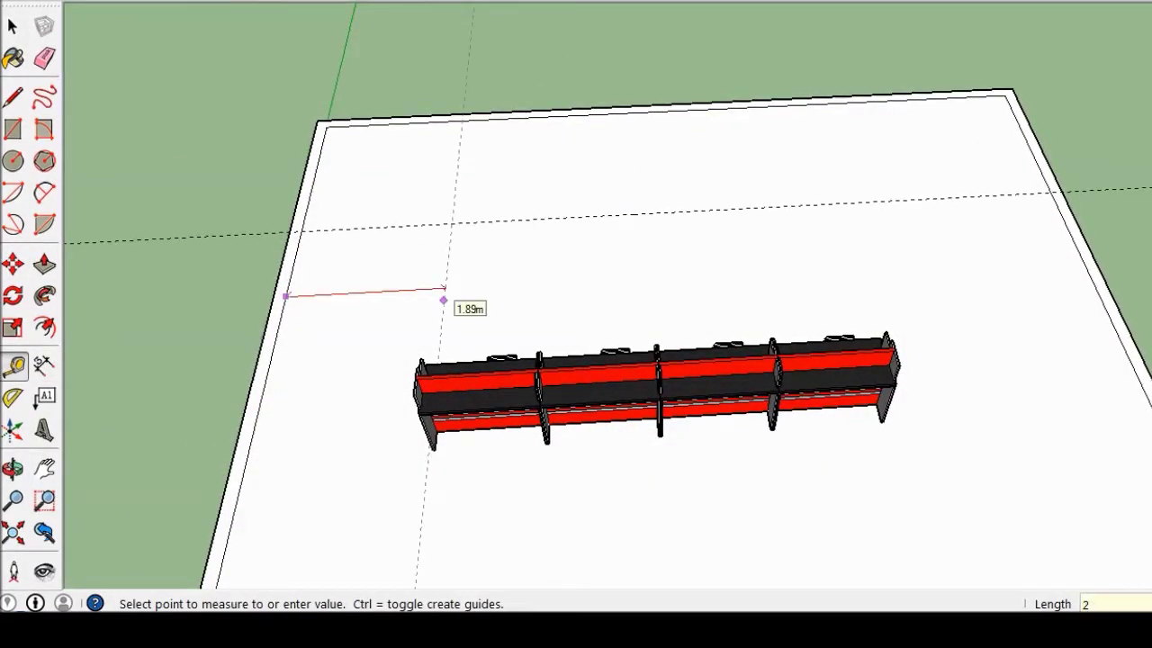
middle_drag(576, 360, 630, 324)
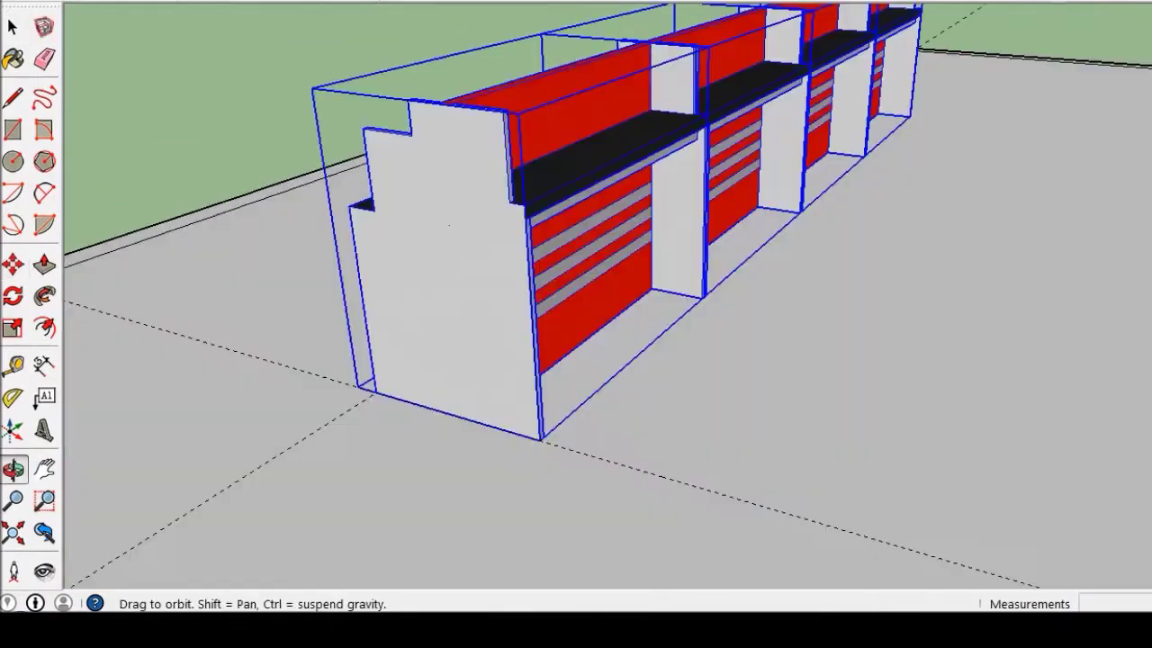
scroll(720, 360, up, 5)
scroll(719, 360, up, 5)
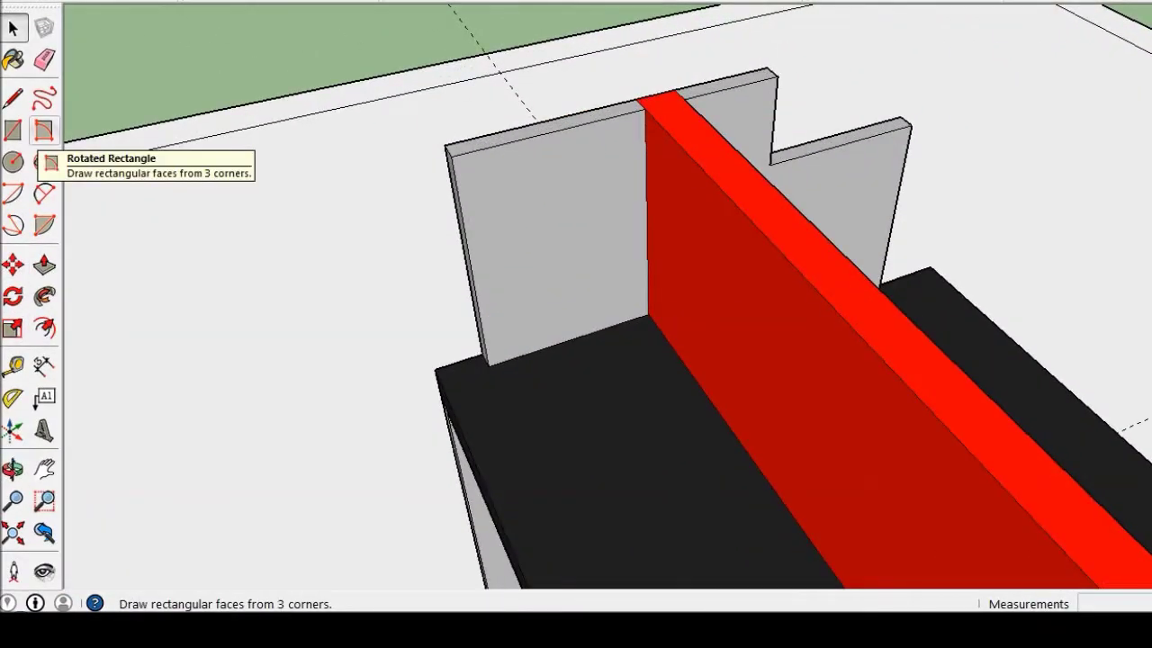
key(Return)
middle_drag(444, 145, 850, 188)
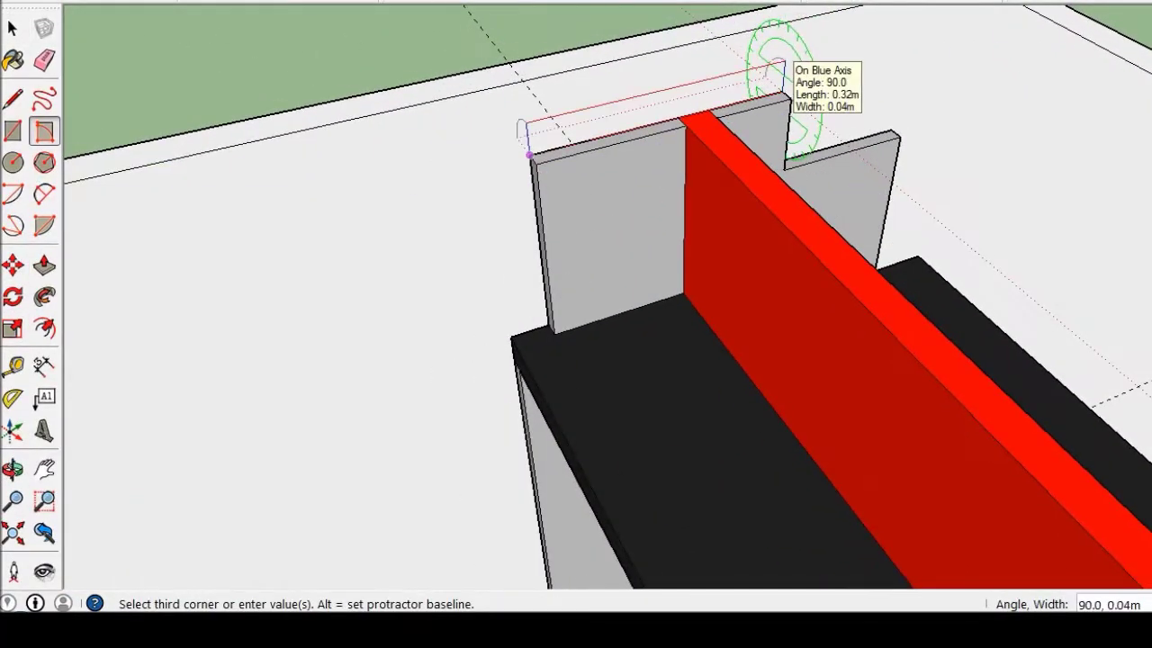
key(Return)
Step: Extrude the board 4.80m along the whole desk row
key(p)
click(655, 101)
scroll(655, 101, down, 5)
middle_drag(655, 101, 731, 500)
click(730, 500)
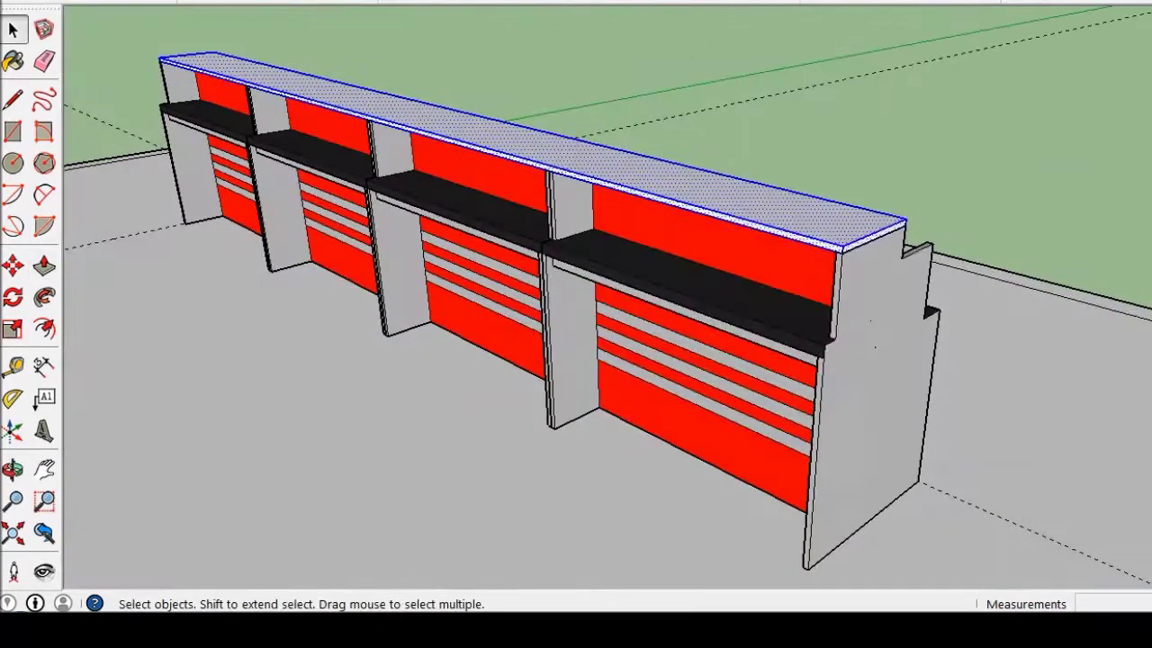
Step: Paint the top board with the Translucent material and check it around the row
key(b)
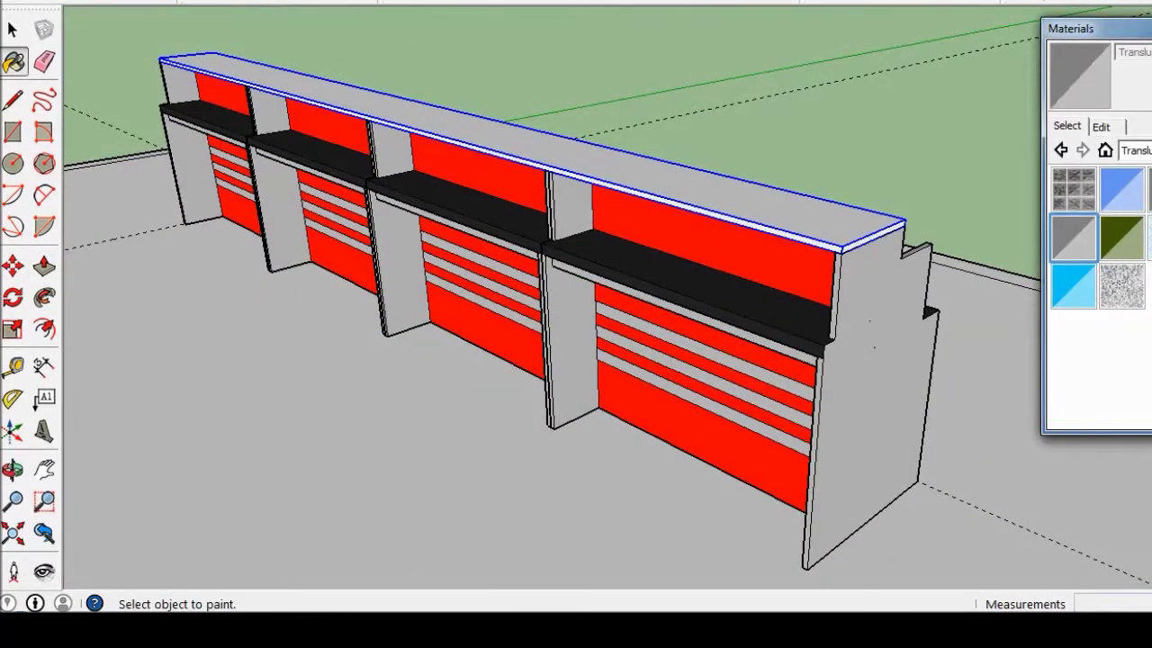
click(531, 139)
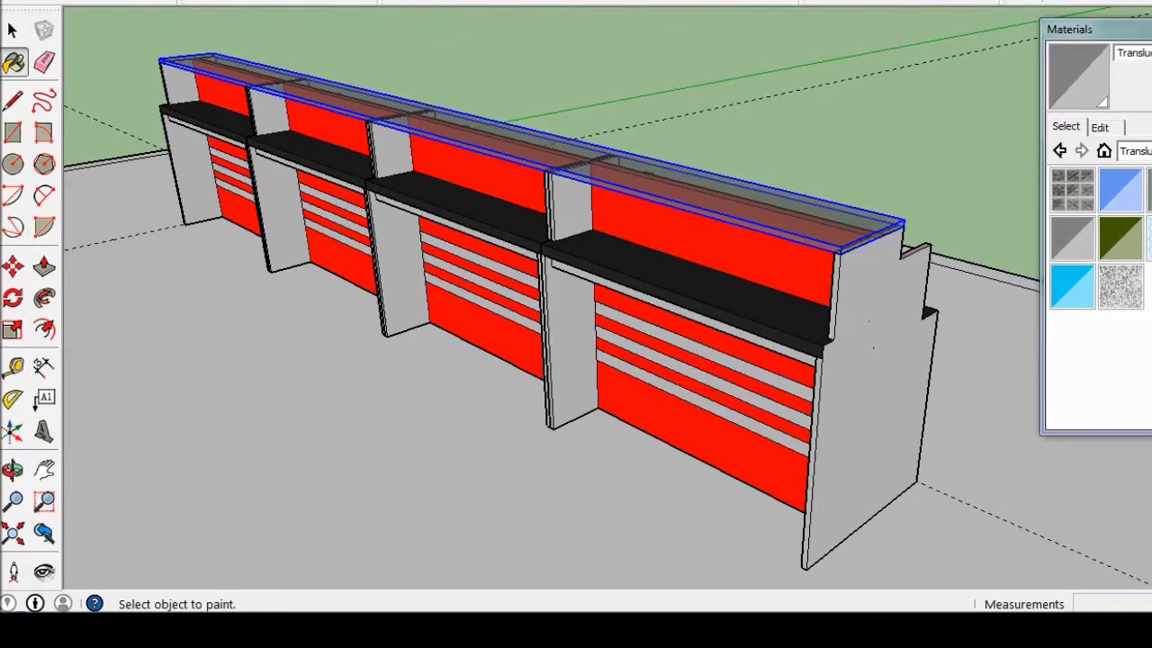
key(space)
middle_drag(871, 346, 814, 353)
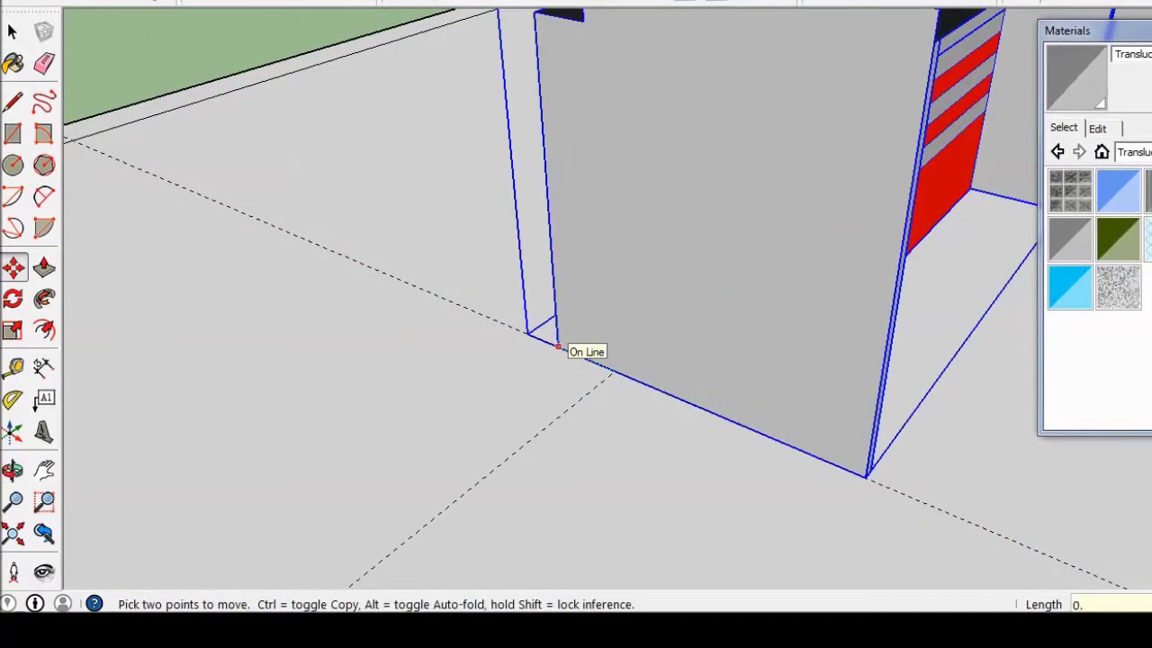
key(space)
scroll(576, 297, down, 5)
middle_drag(576, 297, 630, 270)
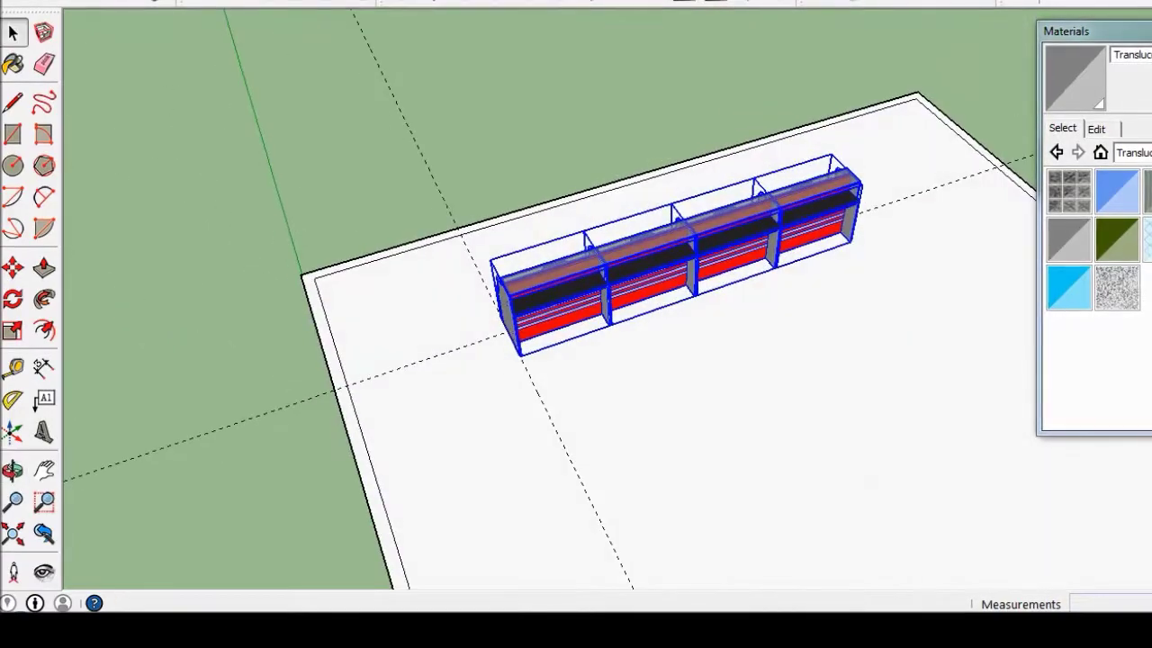
Step: Cancel the stray rectangle preview and bring the full desk row into view
key(o)
key(t)
scroll(576, 296, up, 5)
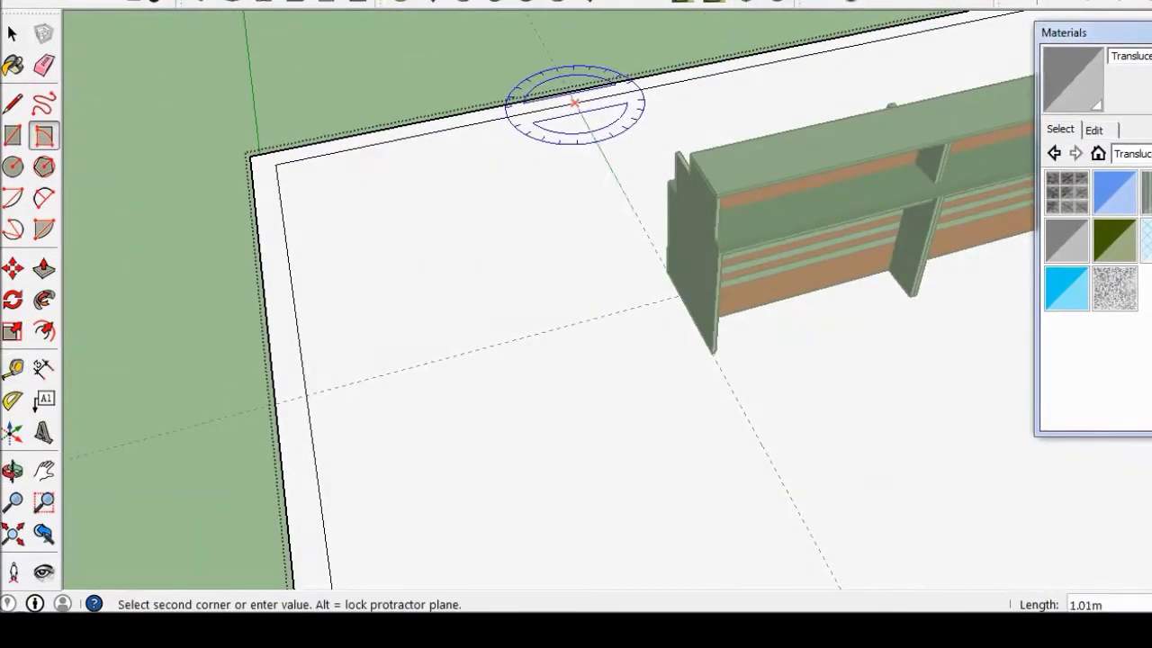
key(space)
scroll(566, 103, down, 5)
middle_drag(576, 324, 539, 297)
Step: Outline the walls along the floor edge and raise them 3.00m
key(r)
click(672, 220)
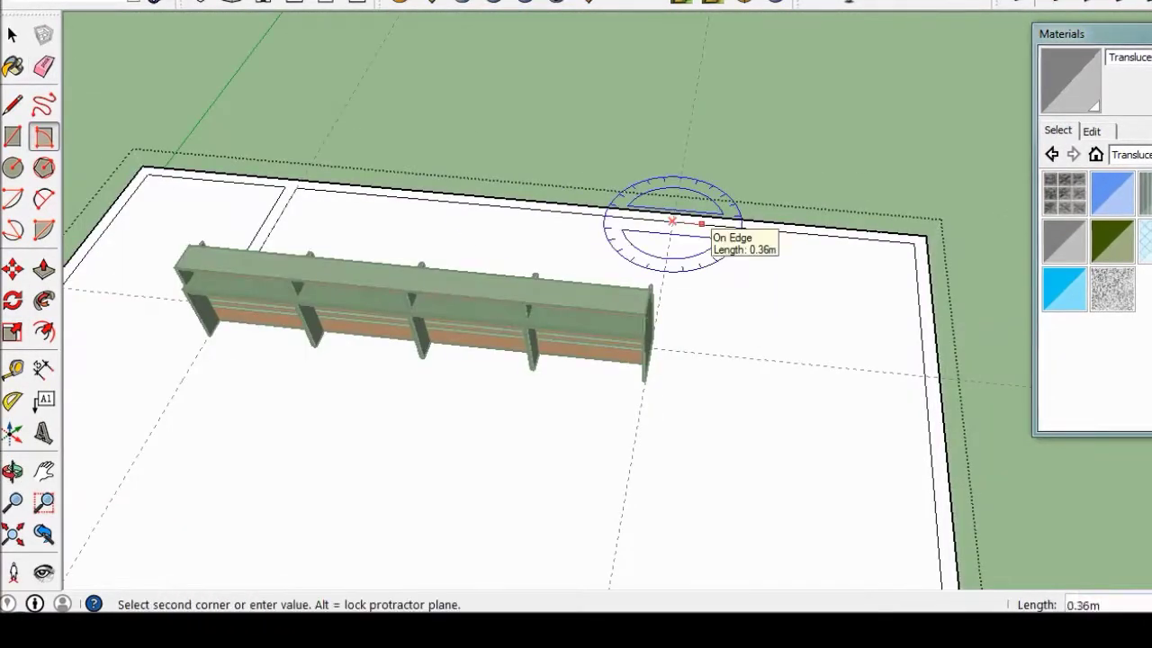
scroll(575, 324, up, 3)
middle_drag(576, 324, 576, 270)
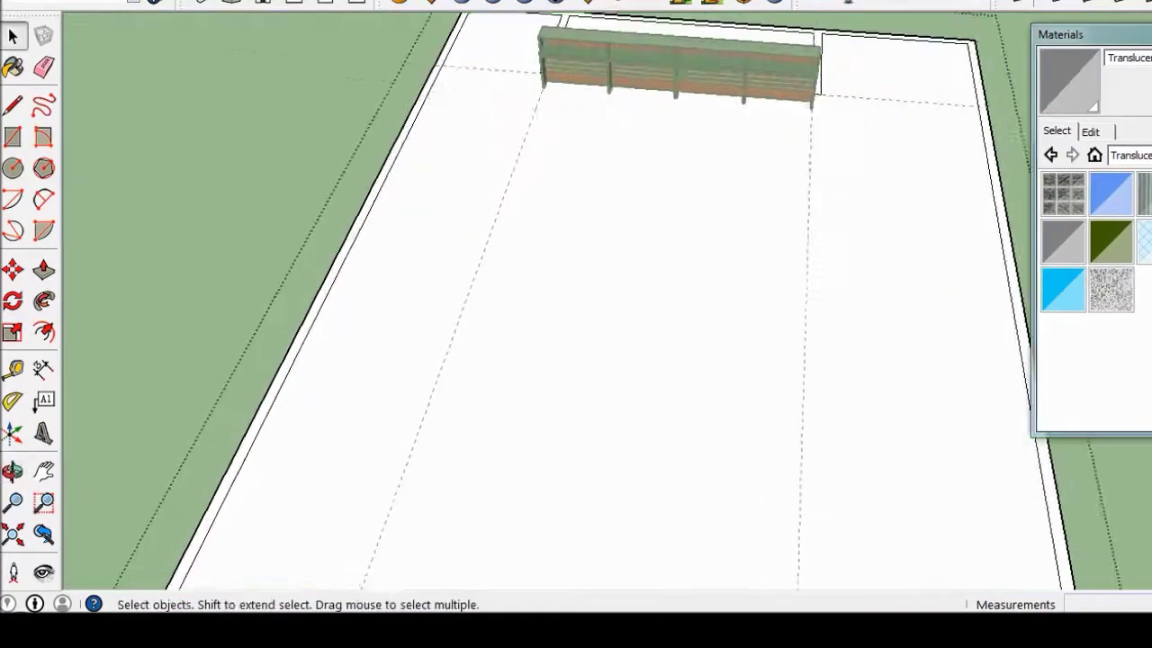
scroll(575, 324, up, 3)
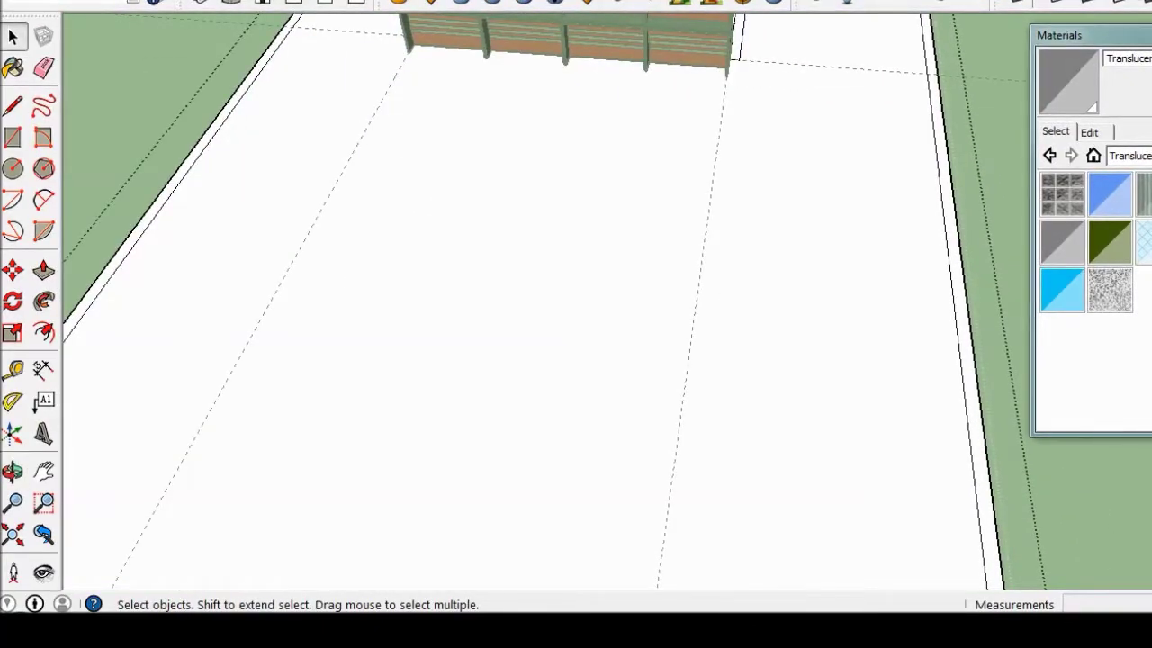
click(967, 314)
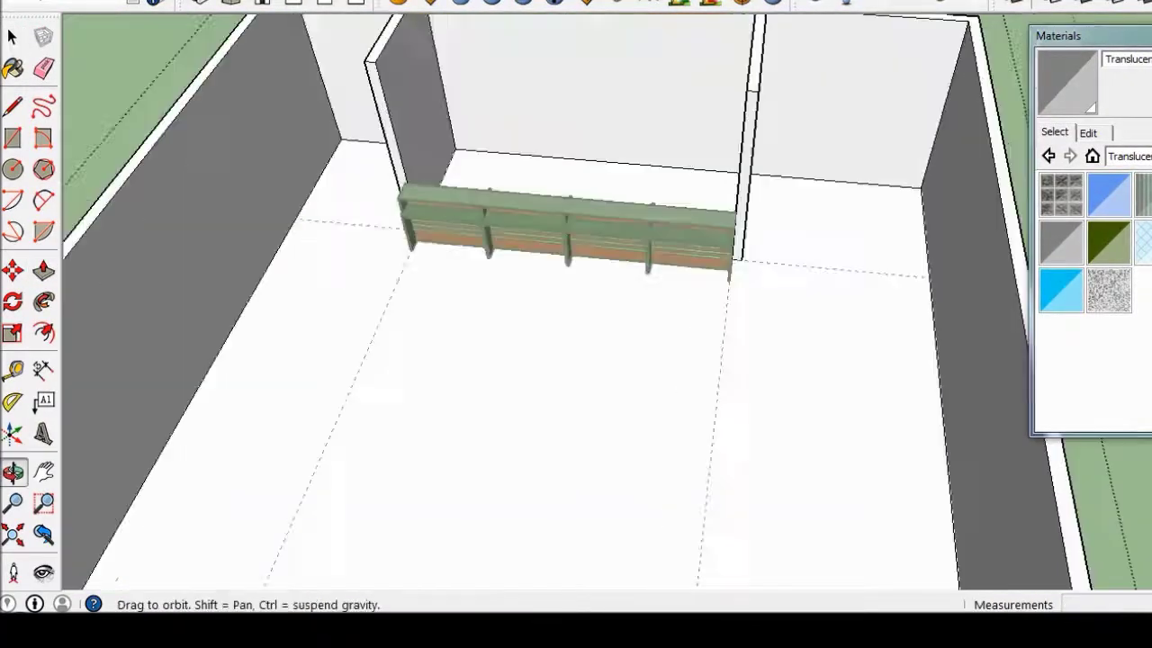
drag(576, 324, 450, 270)
click(44, 168)
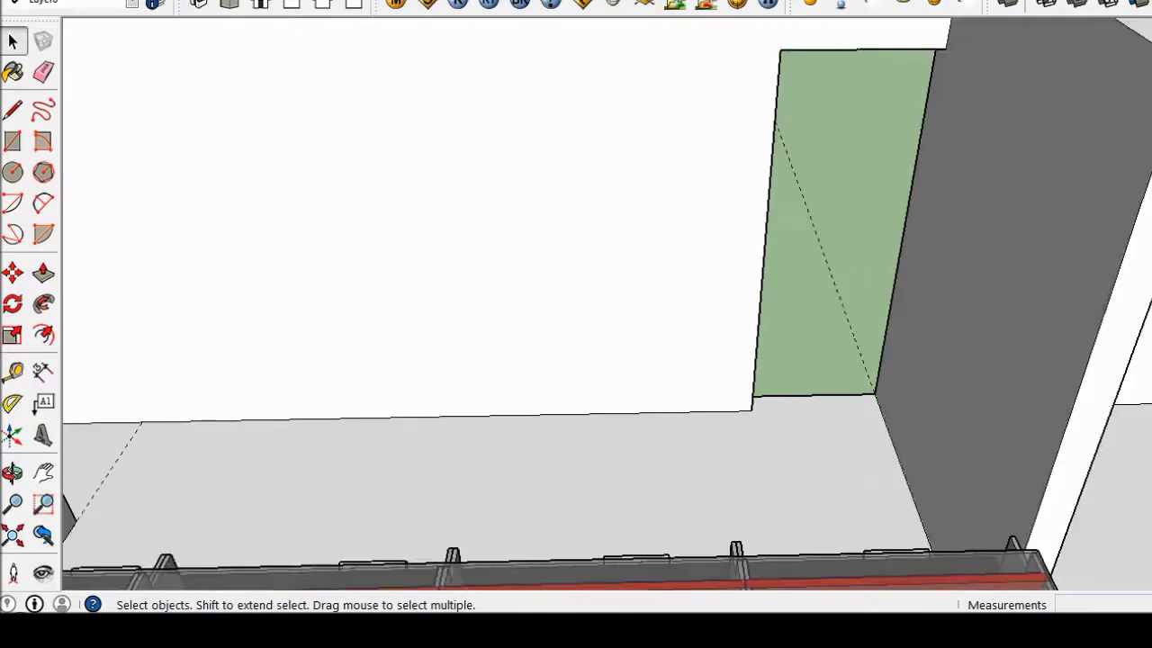
mouse_move(853, 394)
middle_down()
mouse_move(849, 116)
mouse_move(662, 220)
middle_up()
Step: Hide the door frame to expose the door panel
key(p)
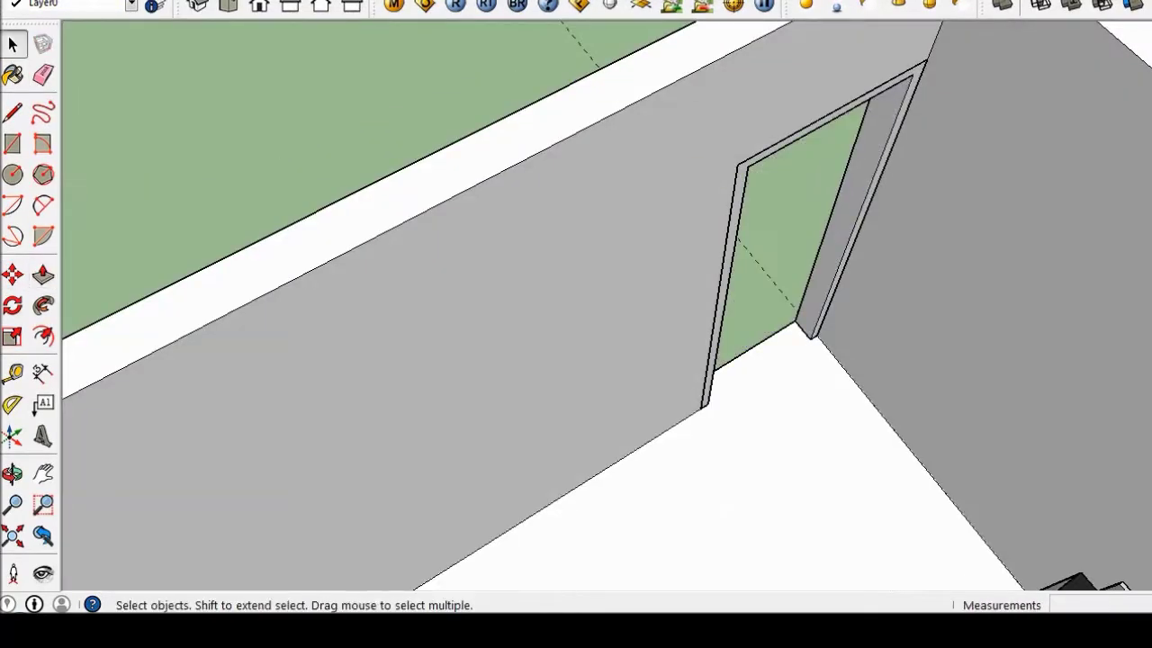
right_click(855, 304)
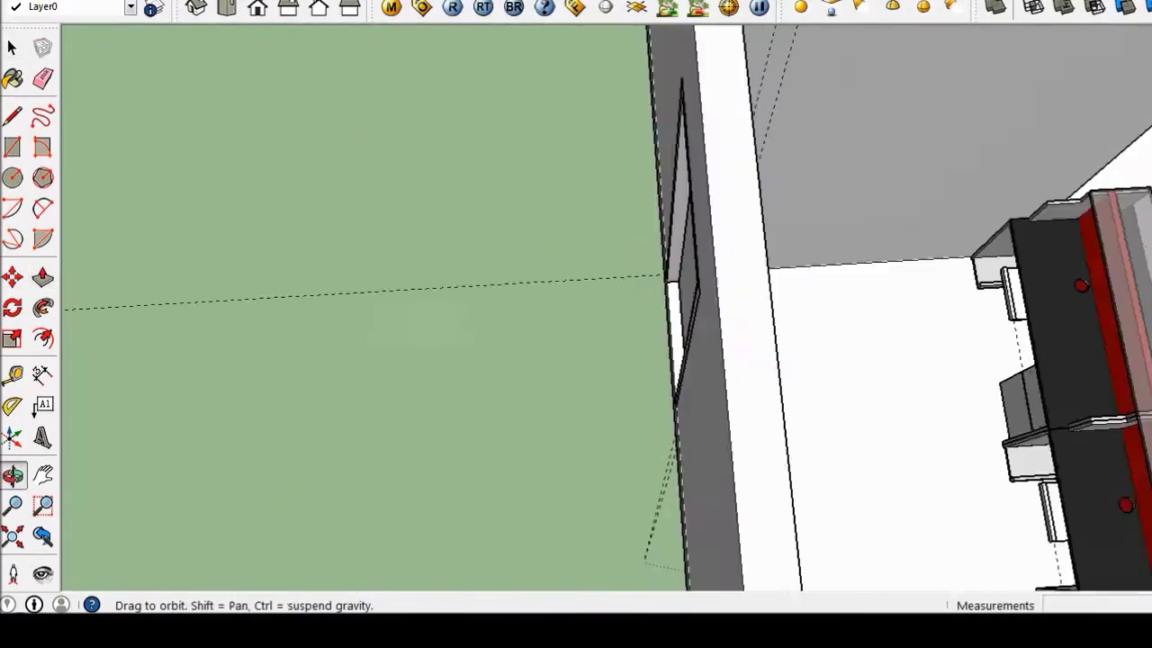
scroll(630, 266, up, 2)
scroll(630, 265, up, 2)
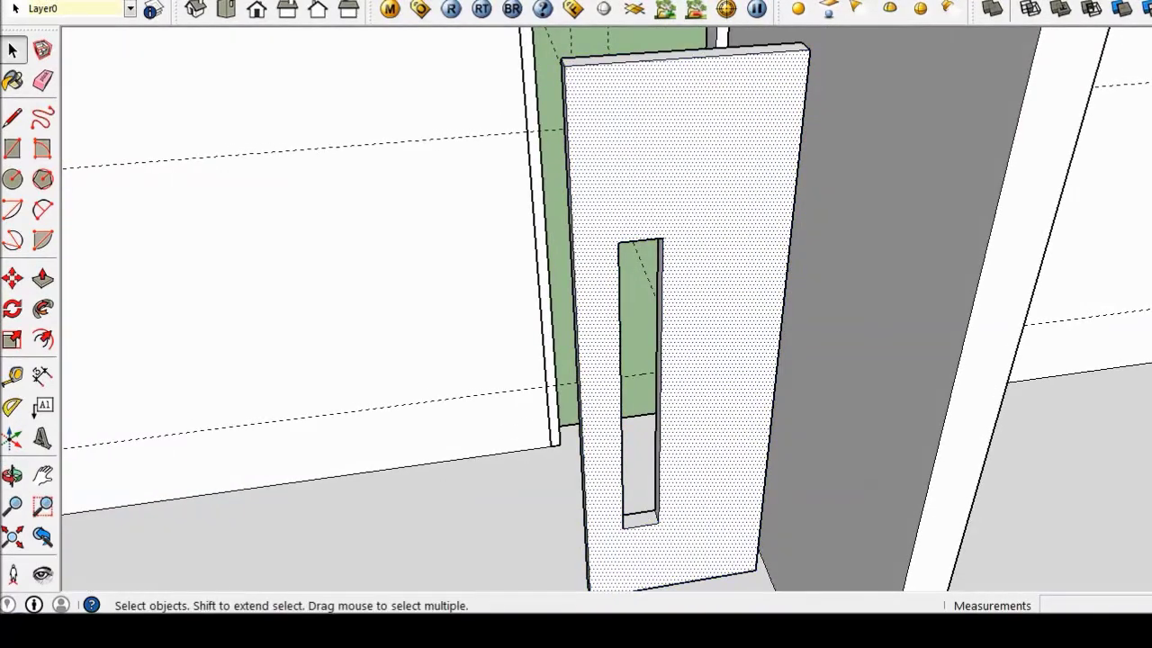
key(space)
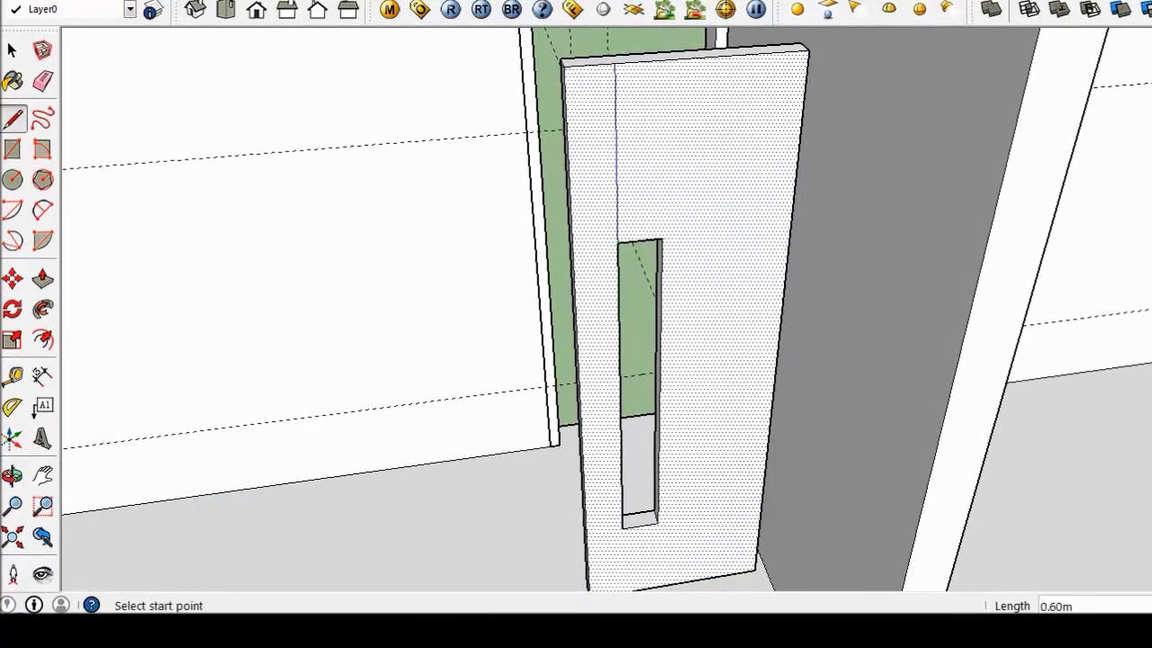
Step: Draw horizontal lines across the door from the slot and copy them down the panel
click(621, 433)
middle_drag(772, 279, 666, 270)
click(655, 266)
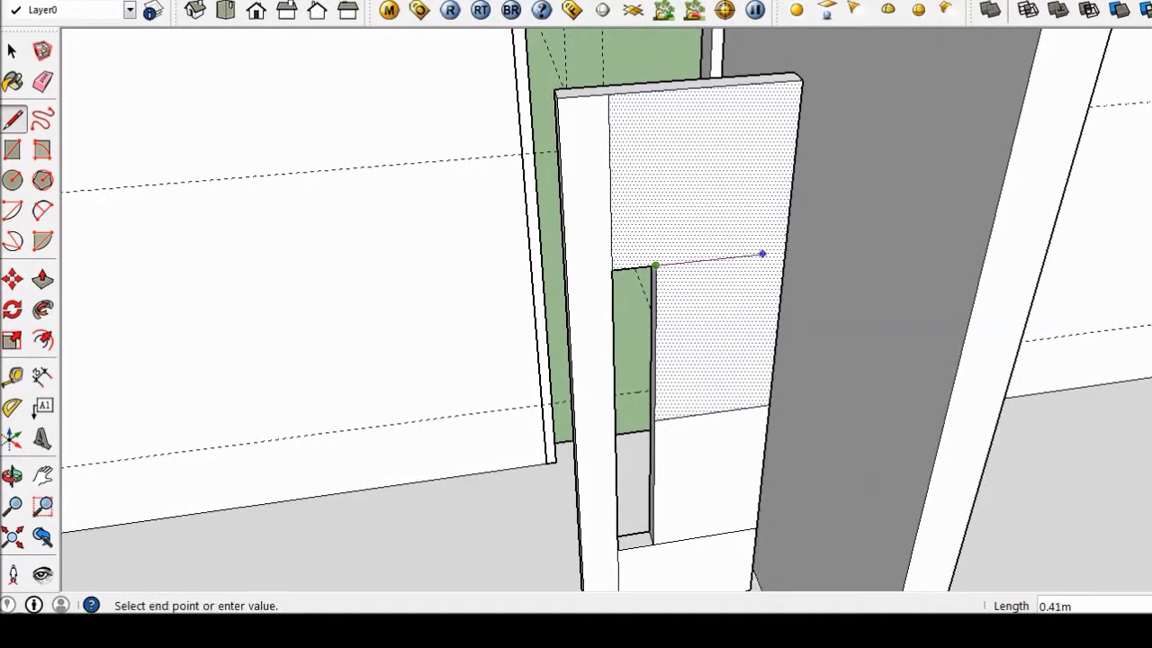
scroll(594, 270, up, 1)
key(m)
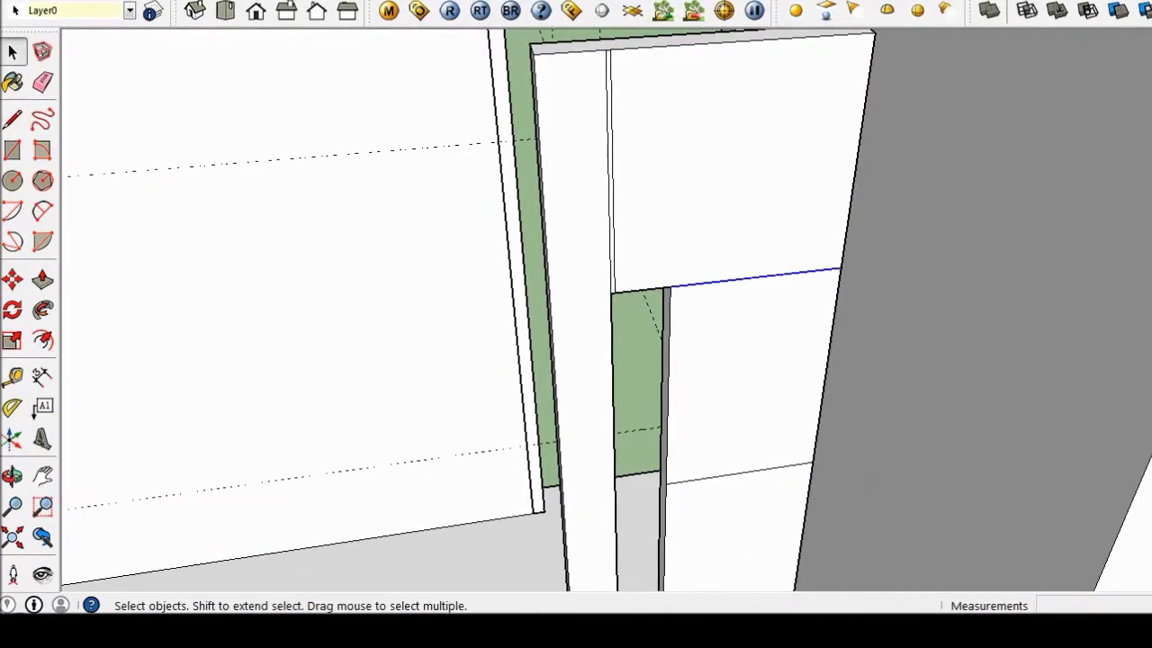
key(m)
key(ctrl)
click(756, 277)
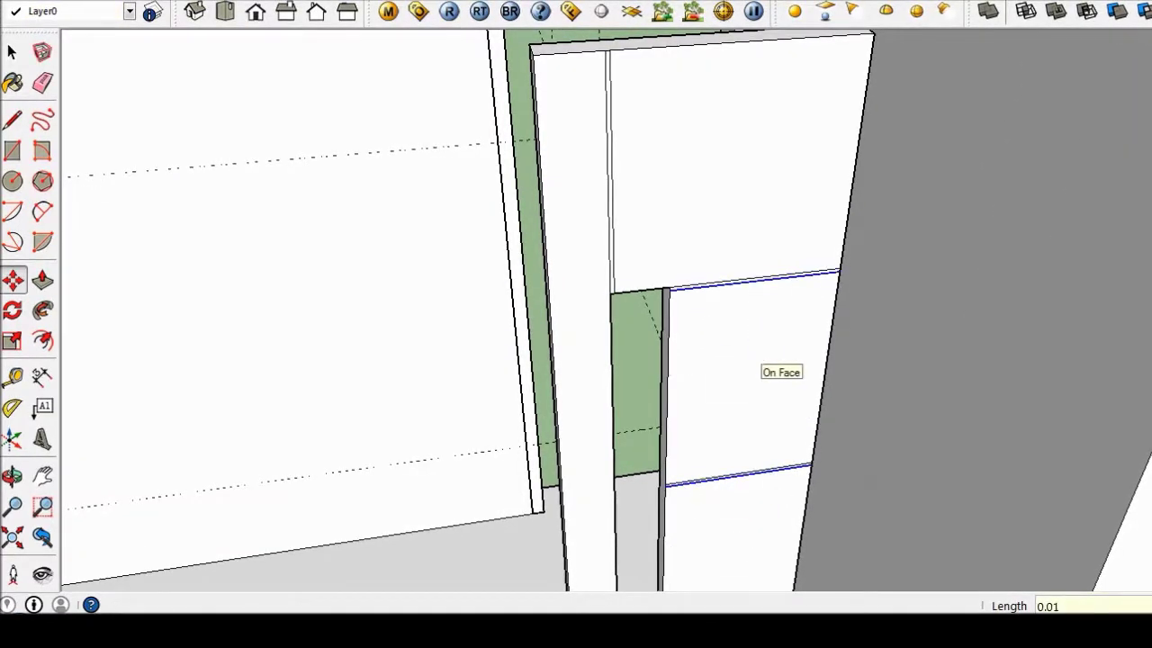
key(space)
key(m)
middle_drag(630, 360, 540, 342)
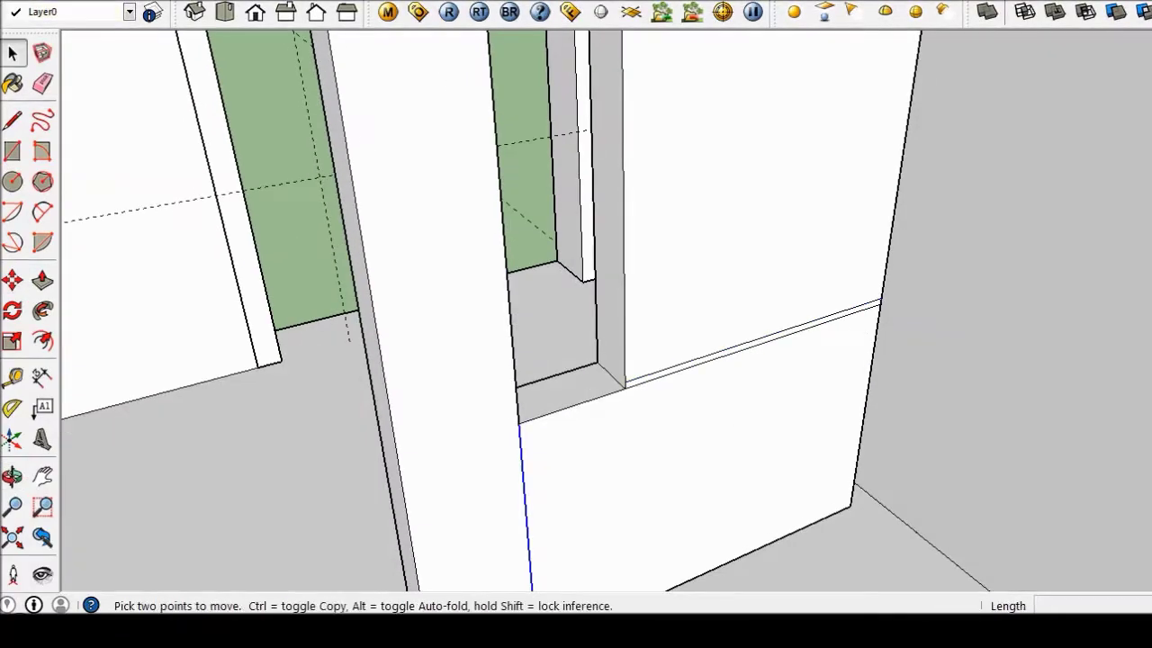
Step: Select all the door geometry and paint it black
key(p)
middle_drag(576, 360, 504, 342)
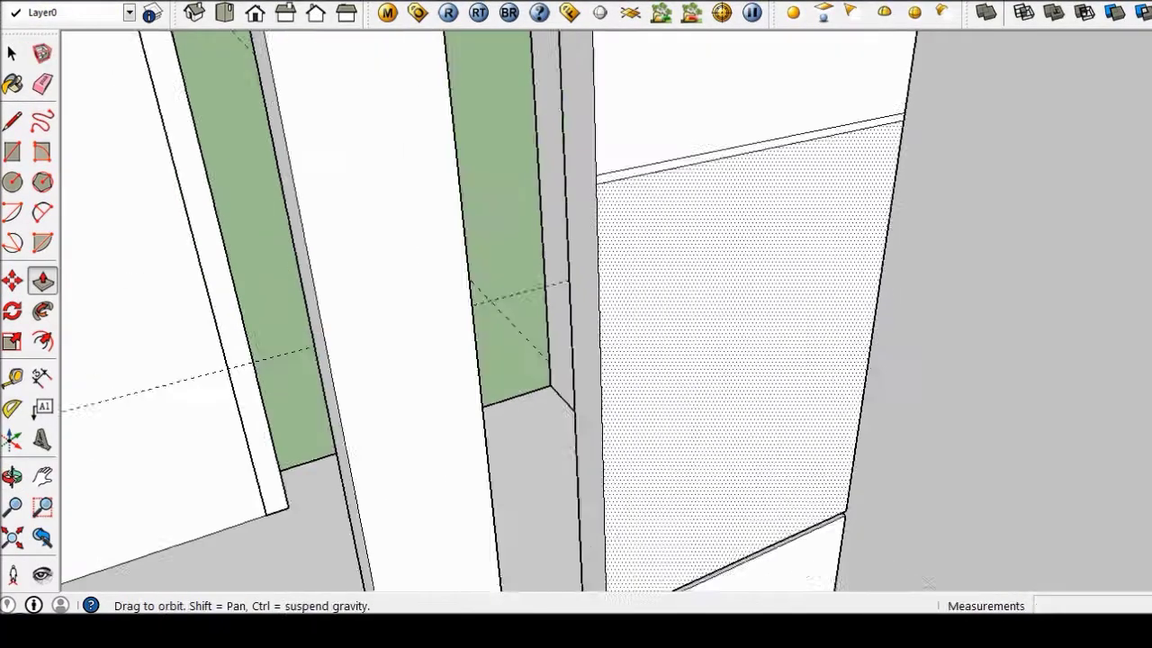
key(space)
key(ctrl+a)
scroll(369, 305, down, 1)
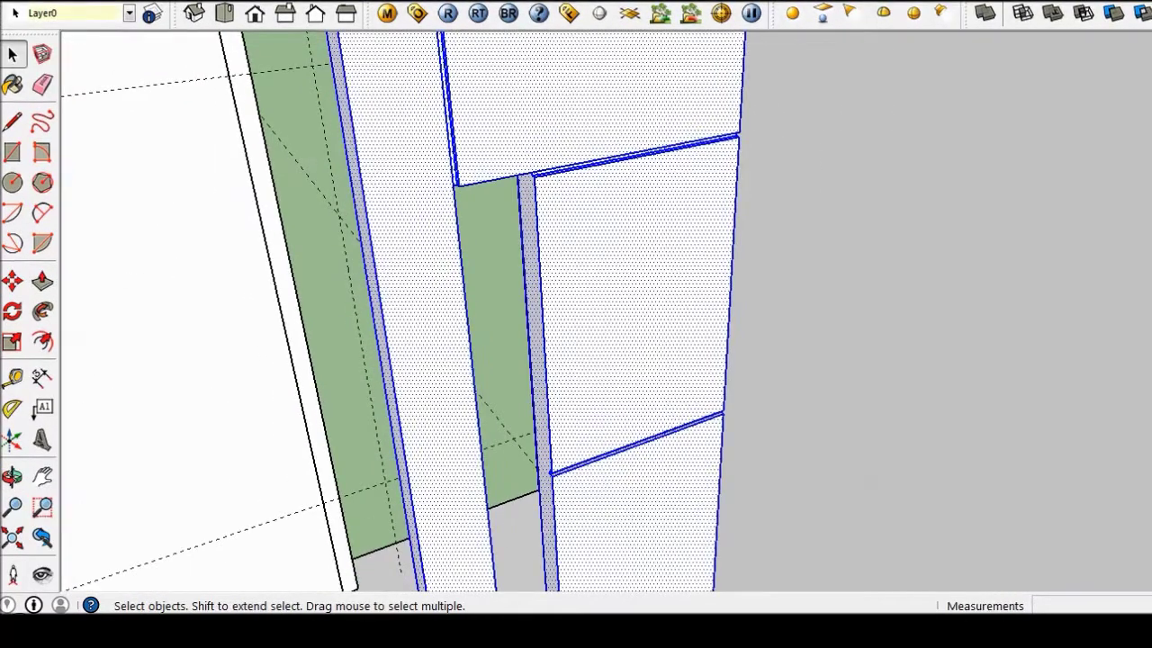
key(b)
click(1088, 170)
scroll(1088, 270, up, 3)
Step: Apply black to the door faces and start a new material from an image file
click(1067, 257)
click(1076, 299)
click(630, 315)
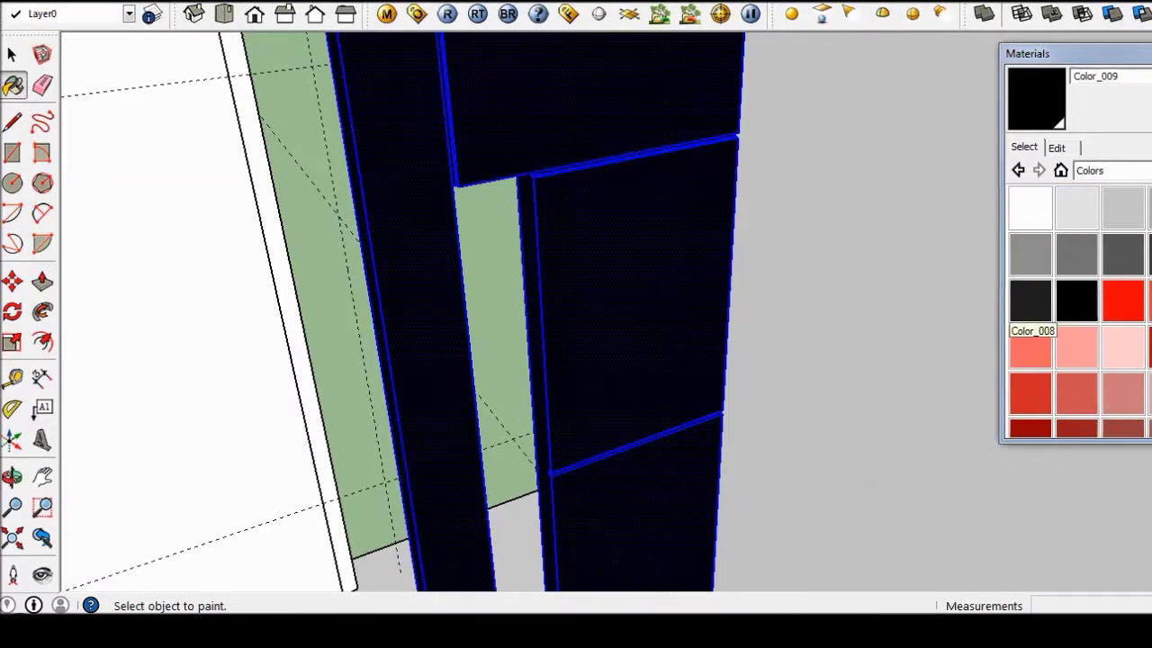
click(1056, 147)
click(1124, 359)
Step: Load 21_dark fine wood texture-seamless.jpg from the Dark Wood folder as the door material
click(352, 109)
double_click(180, 187)
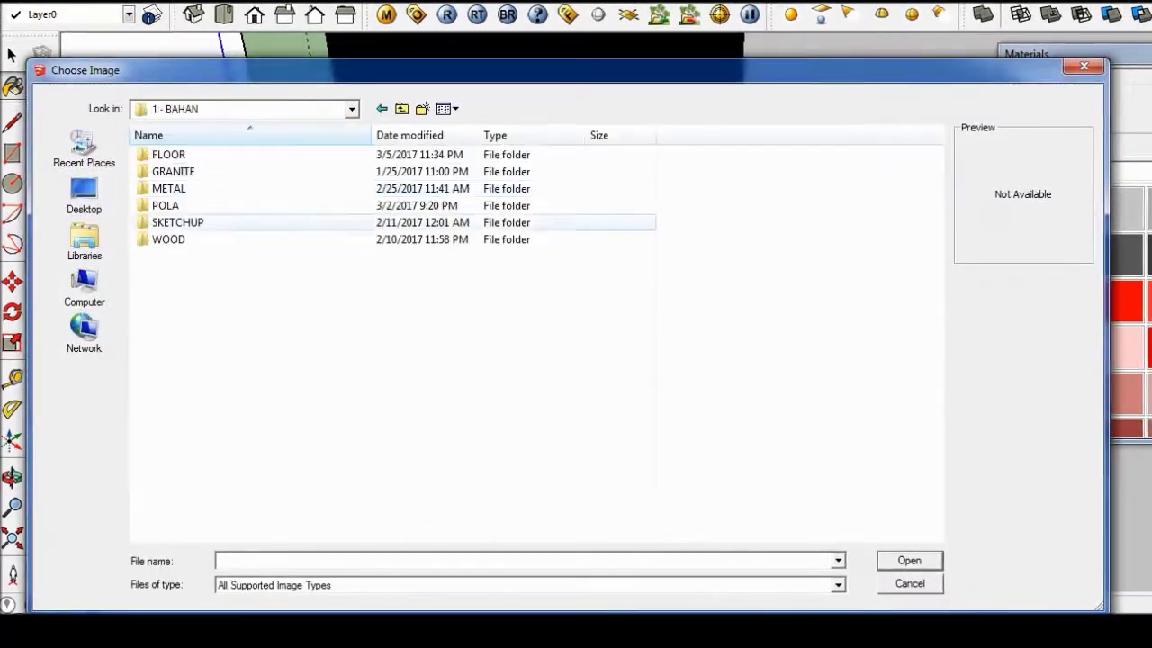
double_click(168, 239)
double_click(171, 154)
scroll(630, 360, down, 2)
click(645, 220)
double_click(645, 220)
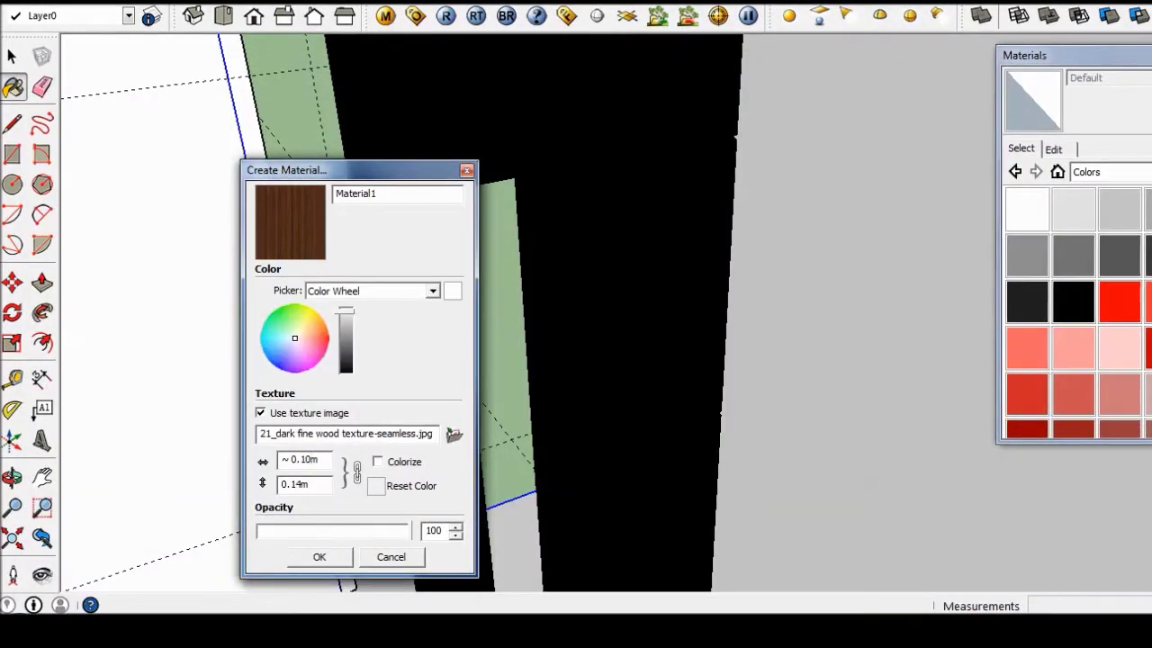
key(Return)
Step: Inspect the wood-textured door and review the new material's settings
mouse_move(575, 324)
middle_down()
mouse_move(684, 297)
mouse_move(719, 270)
middle_up()
click(1051, 149)
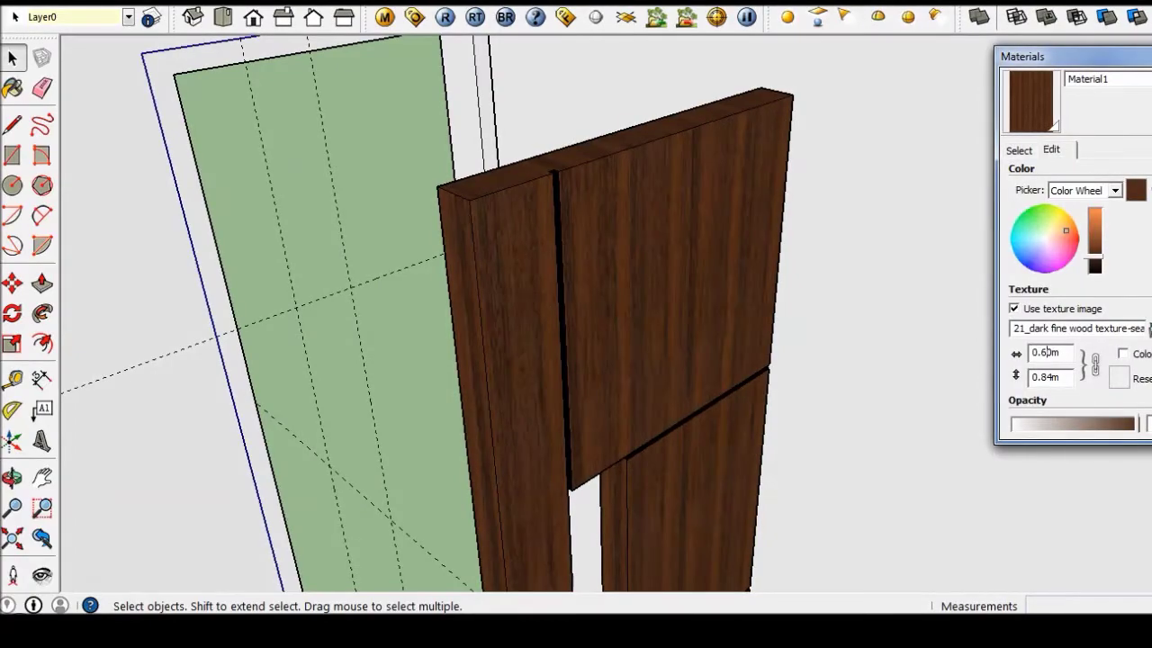
click(1018, 149)
mouse_move(576, 324)
middle_down()
mouse_move(684, 324)
mouse_move(630, 297)
middle_up()
key(p)
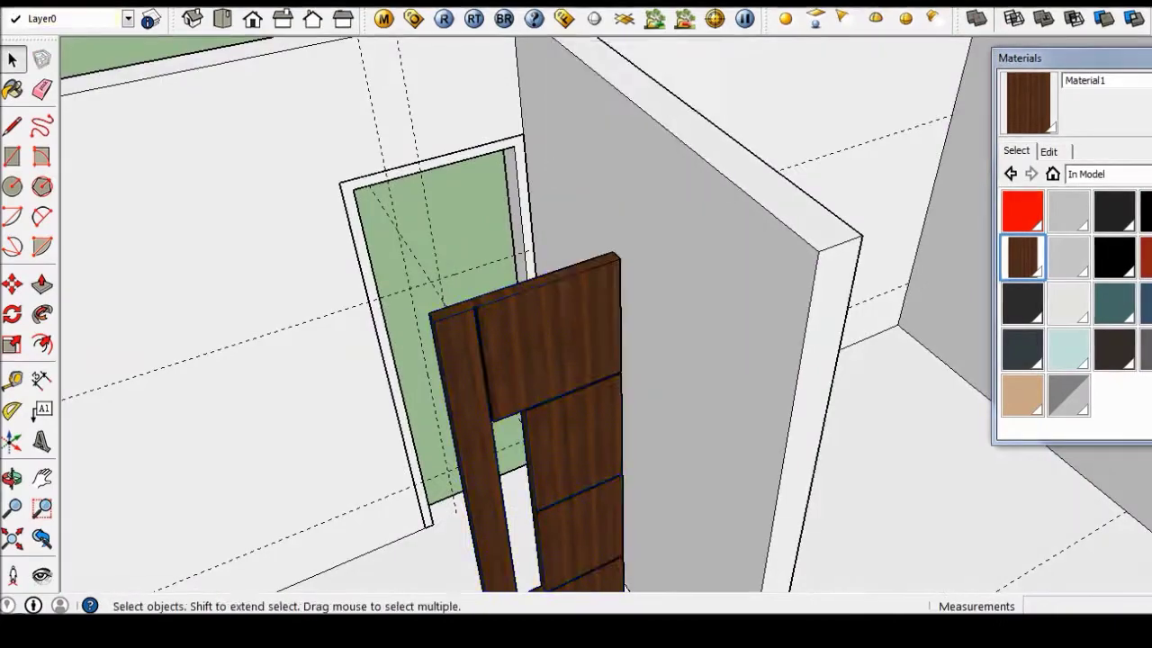
Step: Draw a rectangle for the door gap and push its face
mouse_move(576, 360)
middle_down()
mouse_move(627, 462)
mouse_move(556, 237)
mouse_move(630, 360)
middle_up()
key(r)
click(618, 463)
click(555, 237)
key(p)
click(702, 540)
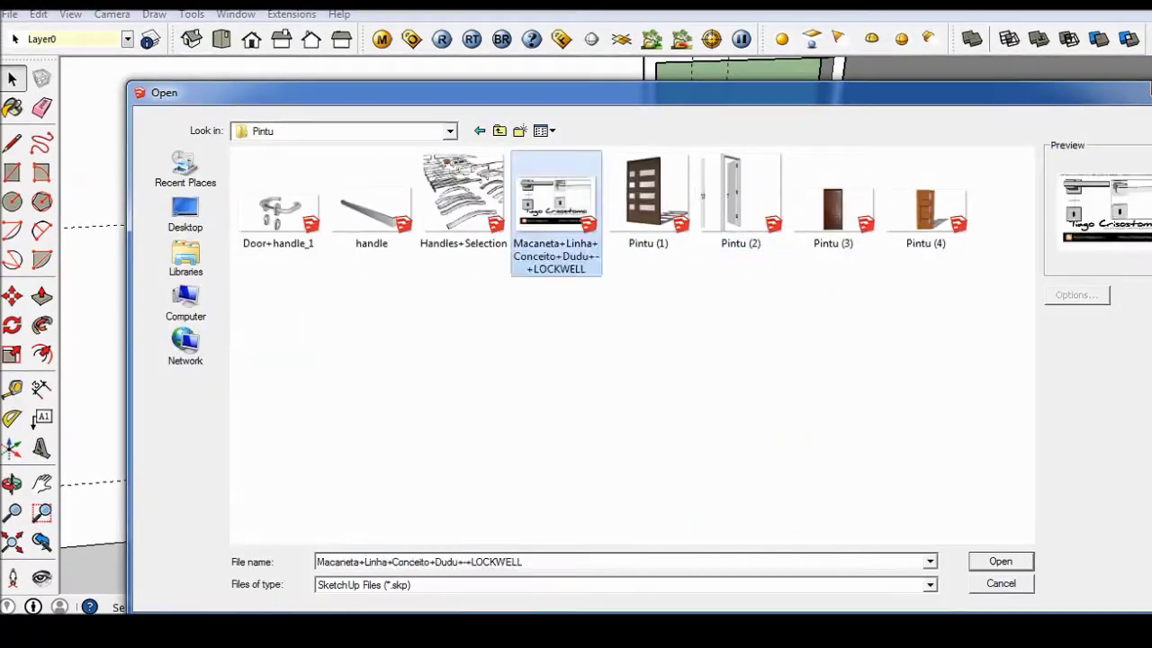
Step: Import the lever handle and create the brushed bronze metal material, Material2
key(Return)
middle_drag(713, 396, 625, 95)
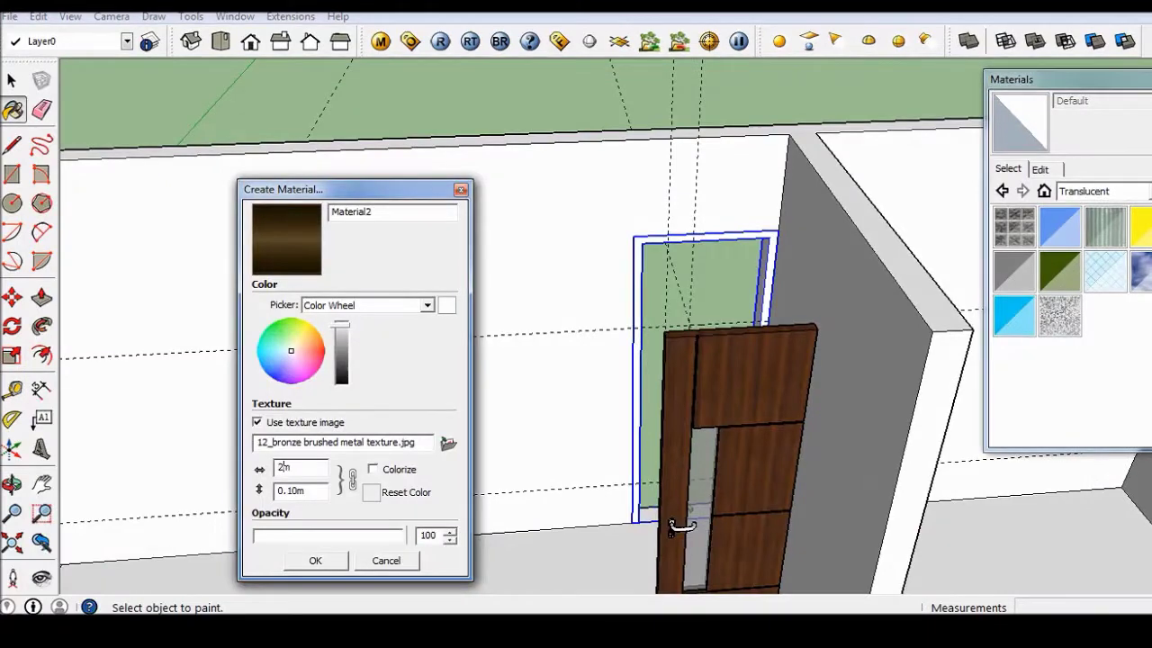
text(2m)
key(Return)
middle_drag(670, 526, 630, 421)
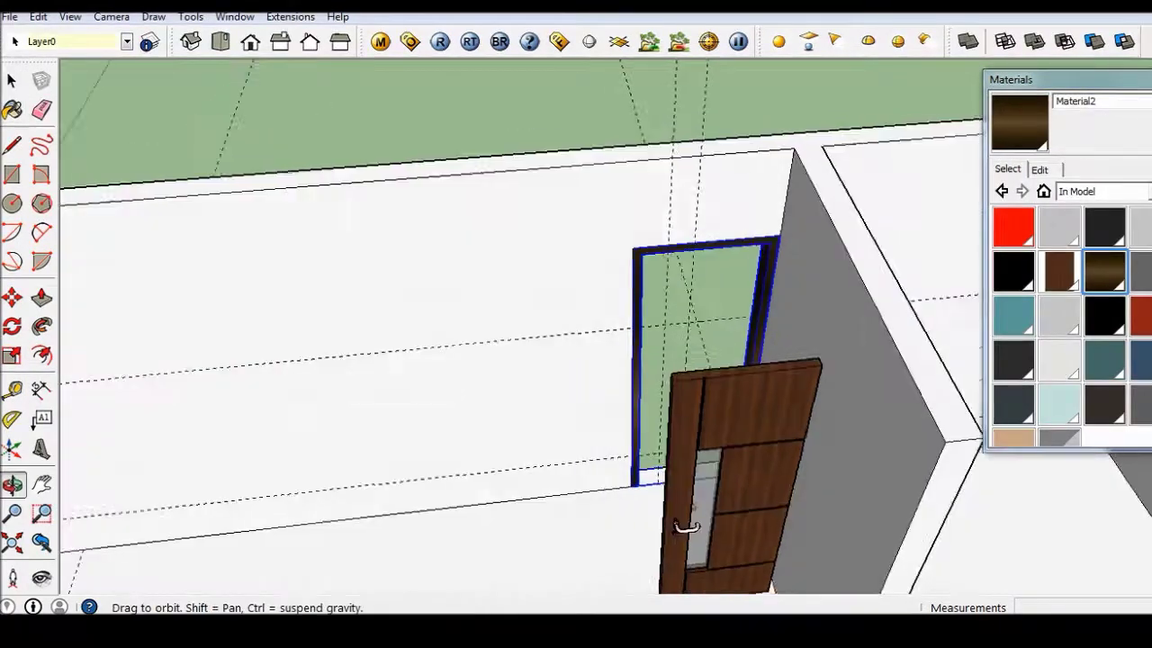
Step: Rotate the door about 90° into the wall opening
key(m)
key(space)
click(666, 265)
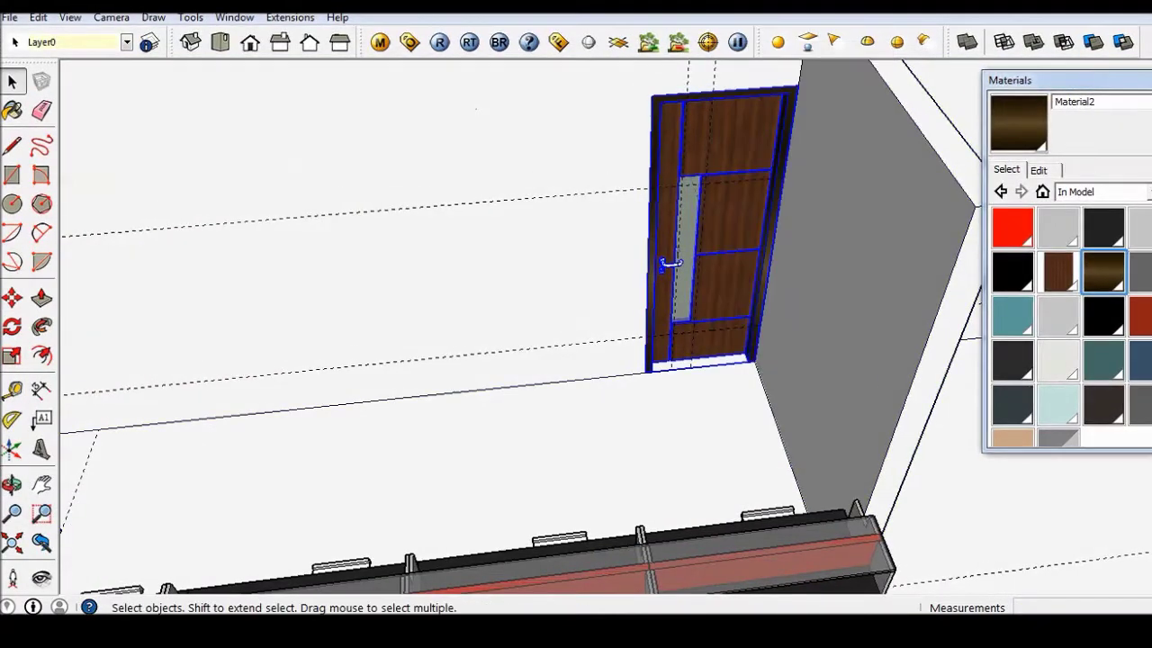
drag(671, 264, 727, 341)
key(space)
scroll(665, 310, up, 3)
scroll(666, 311, up, 2)
Step: Draw a rectangle on the back wall beside the counter
middle_drag(667, 483, 539, 378)
scroll(467, 341, down, 3)
scroll(587, 268, down, 2)
key(space)
middle_drag(587, 268, 933, 366)
key(e)
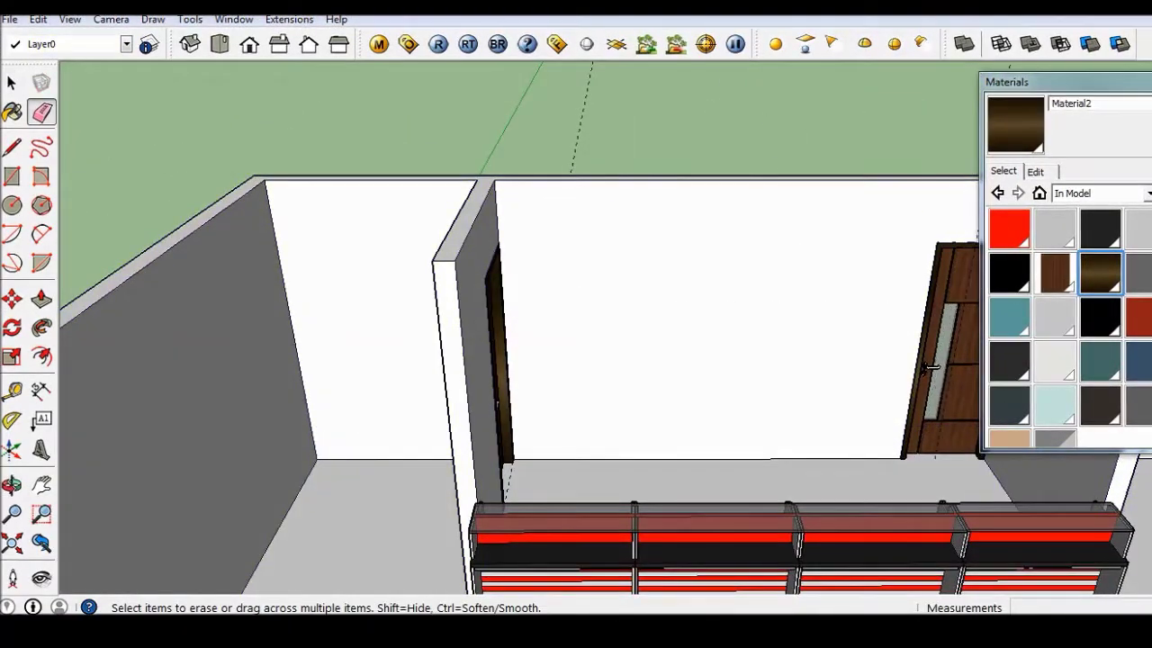
key(space)
scroll(835, 349, down, 3)
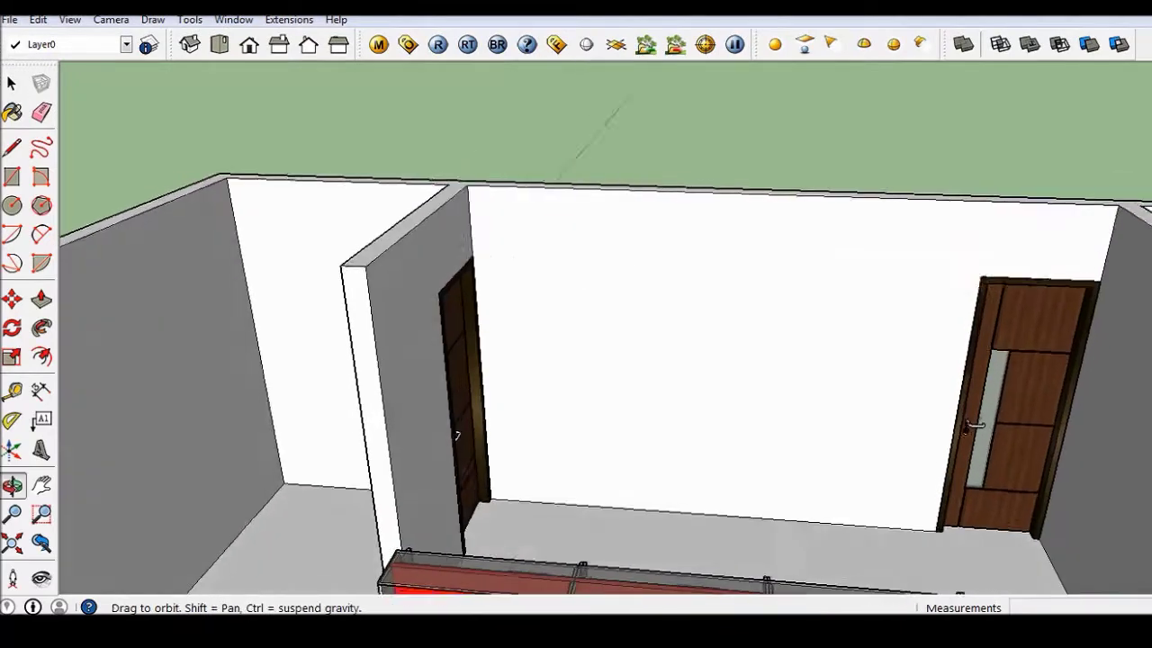
middle_drag(835, 349, 459, 437)
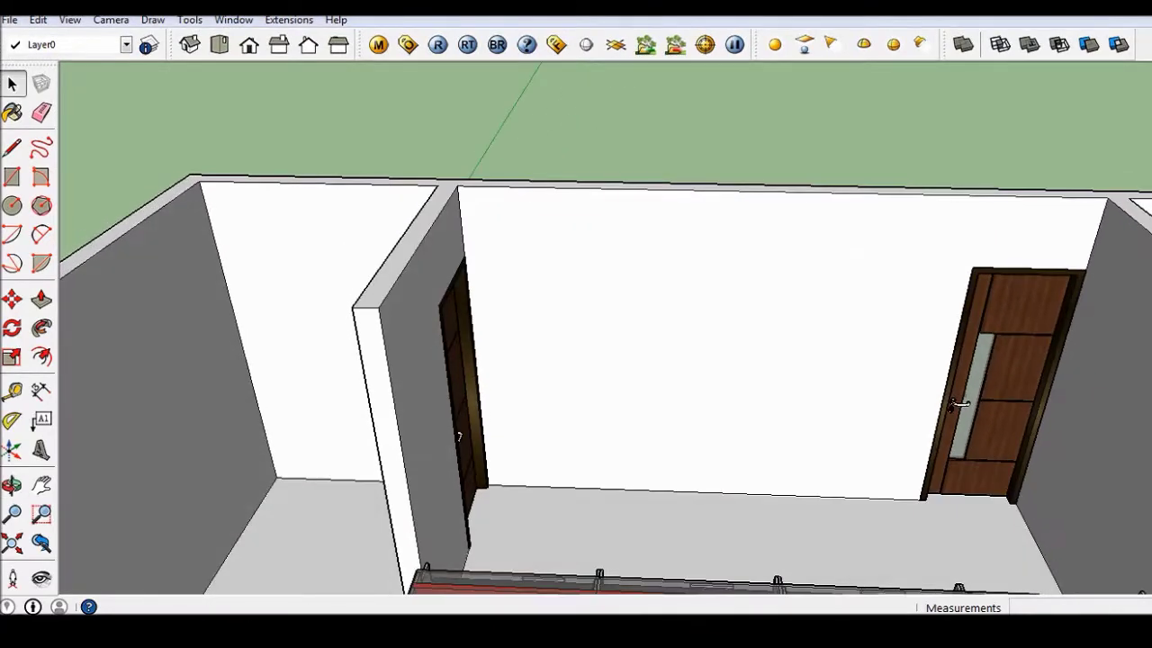
click(908, 489)
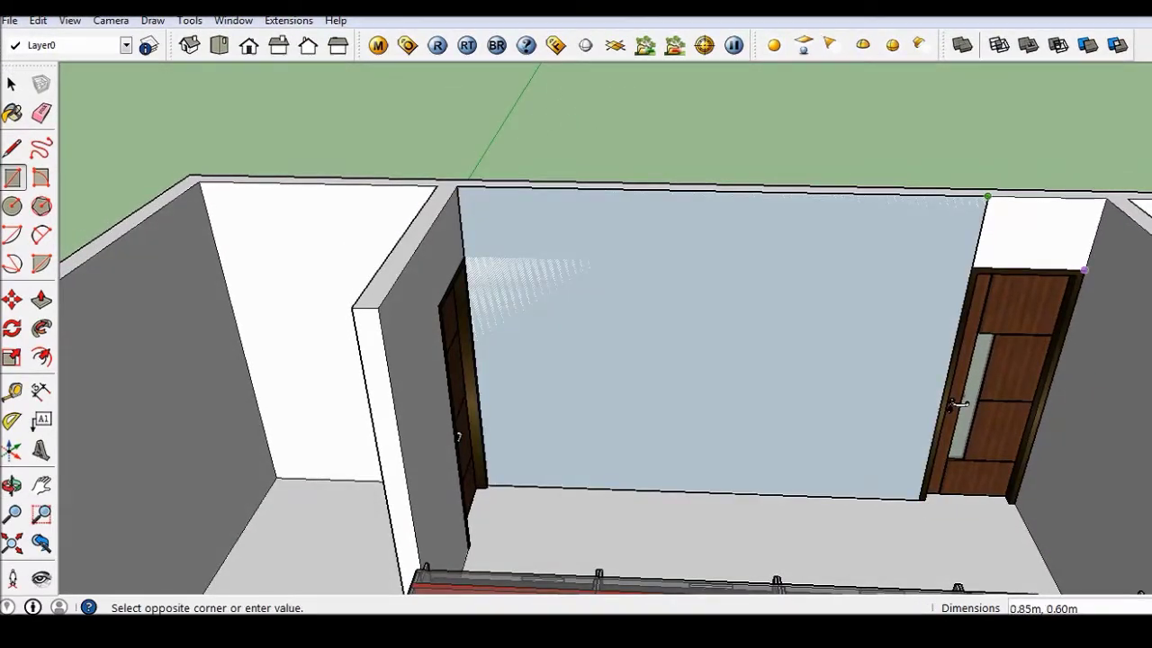
Step: Select the back wall face and the vertical edge beside the right door
key(e)
key(p)
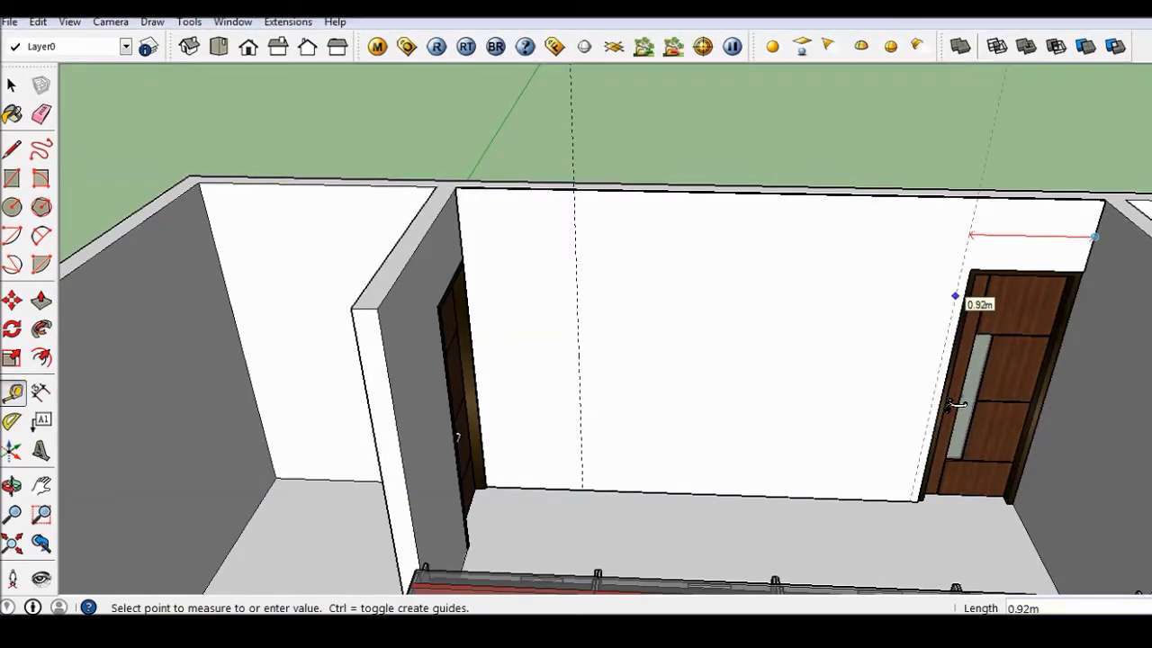
key(space)
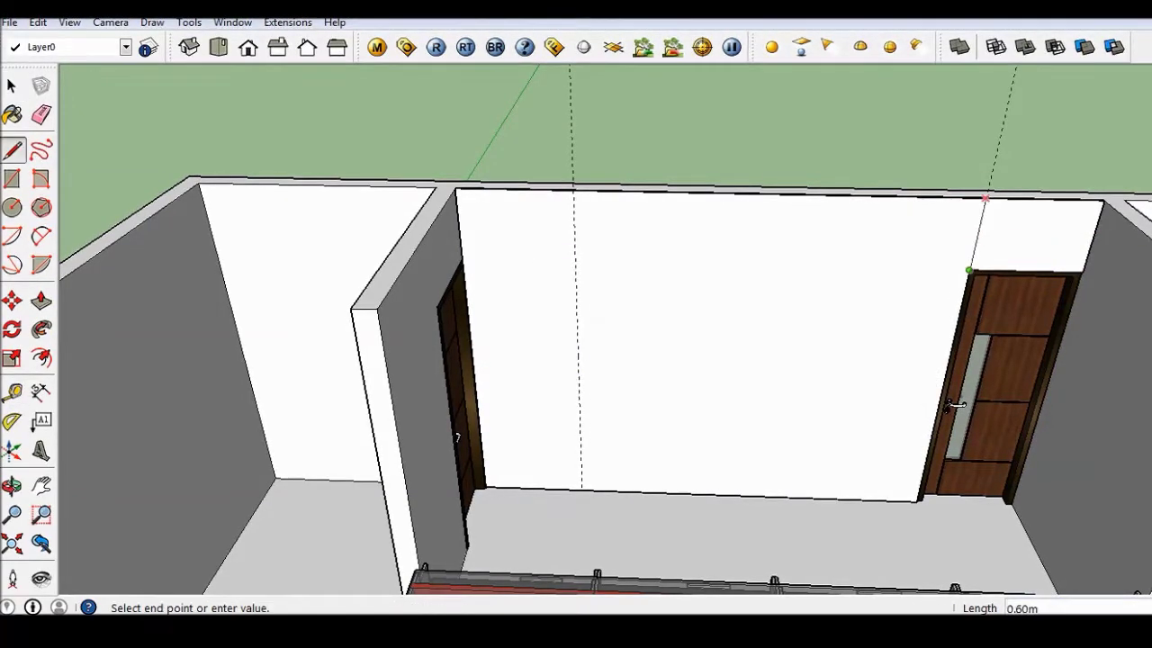
key(space)
click(594, 378)
click(577, 355)
key(m)
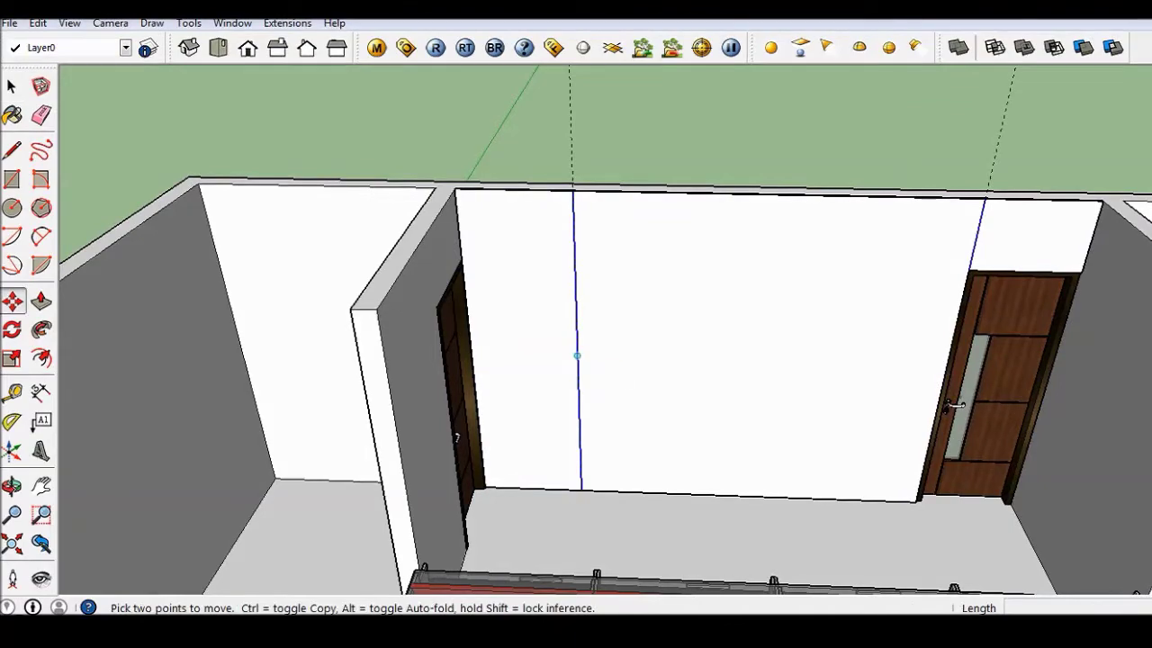
key(space)
scroll(590, 357, up, 3)
middle_drag(589, 357, 630, 342)
scroll(756, 315, up, 3)
scroll(756, 315, down, 3)
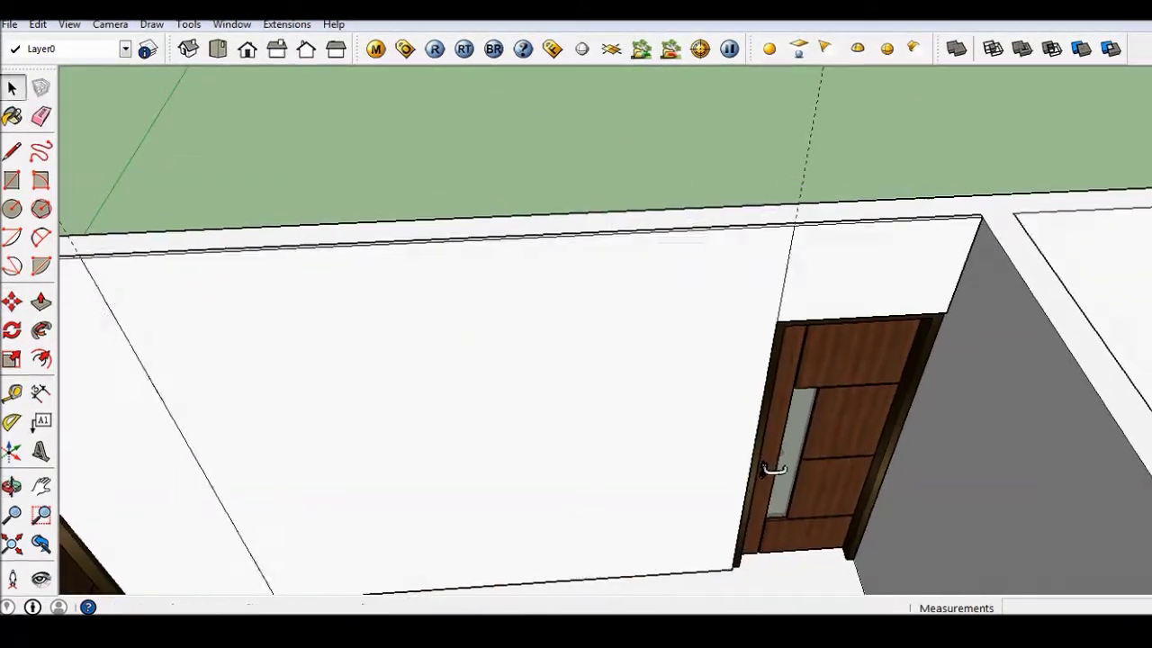
Step: Add Tape Measure guides from the door edge, marking a height above the door tops
key(p)
middle_drag(576, 405, 636, 490)
key(t)
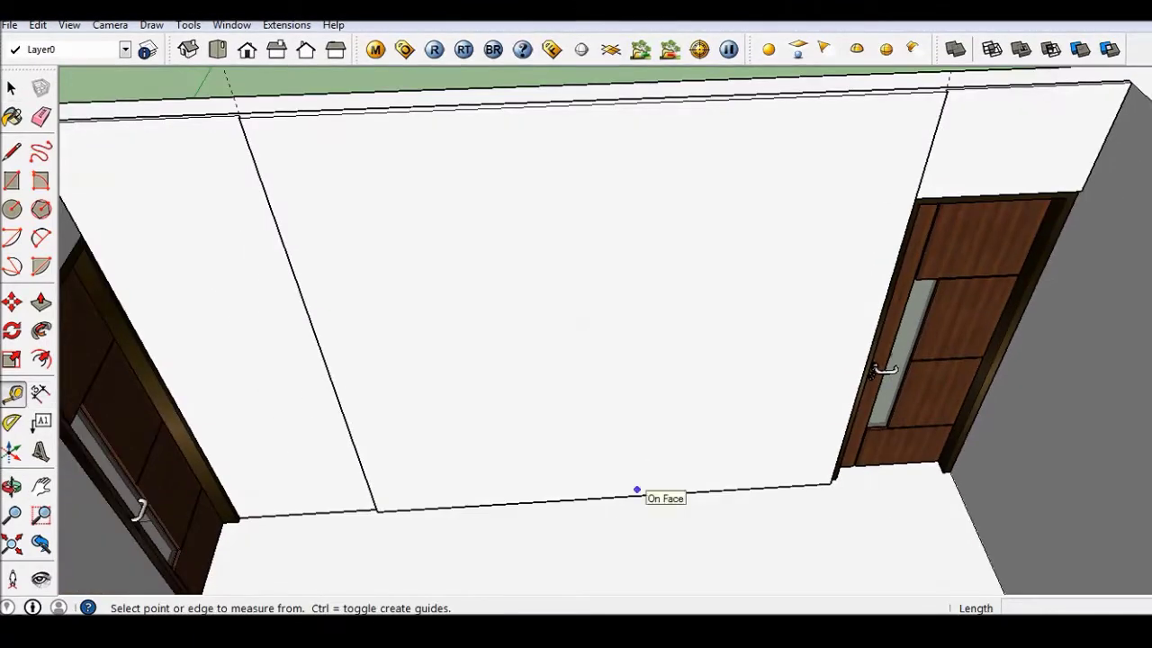
key(m)
key(t)
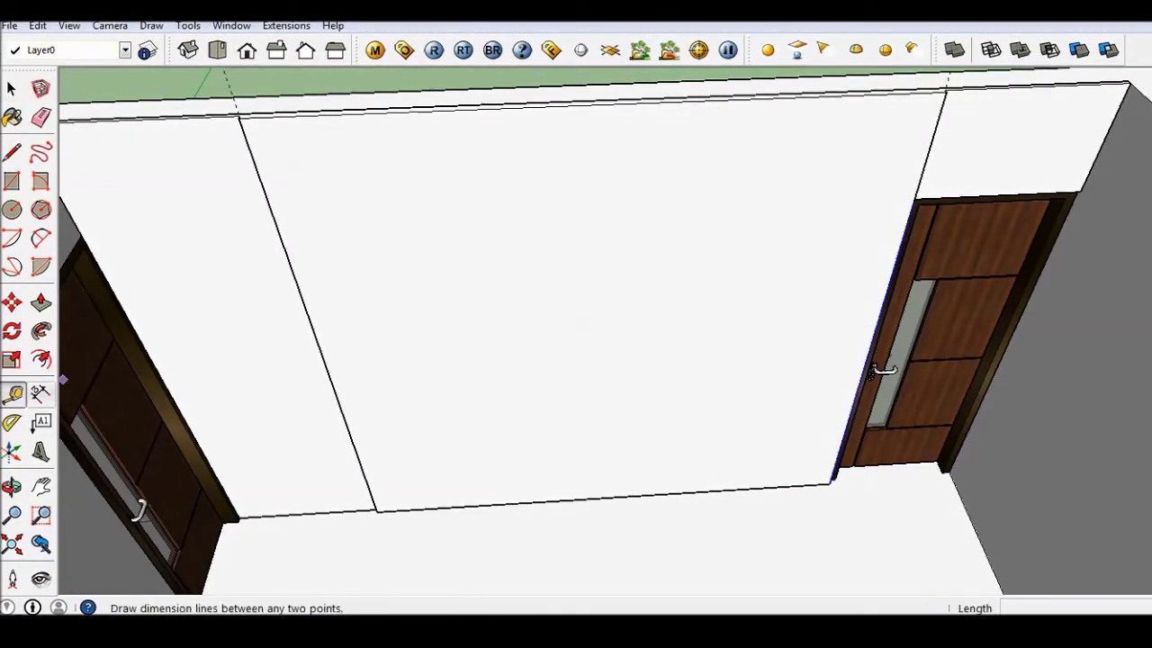
click(932, 133)
click(909, 134)
click(986, 186)
middle_drag(1008, 154, 779, 348)
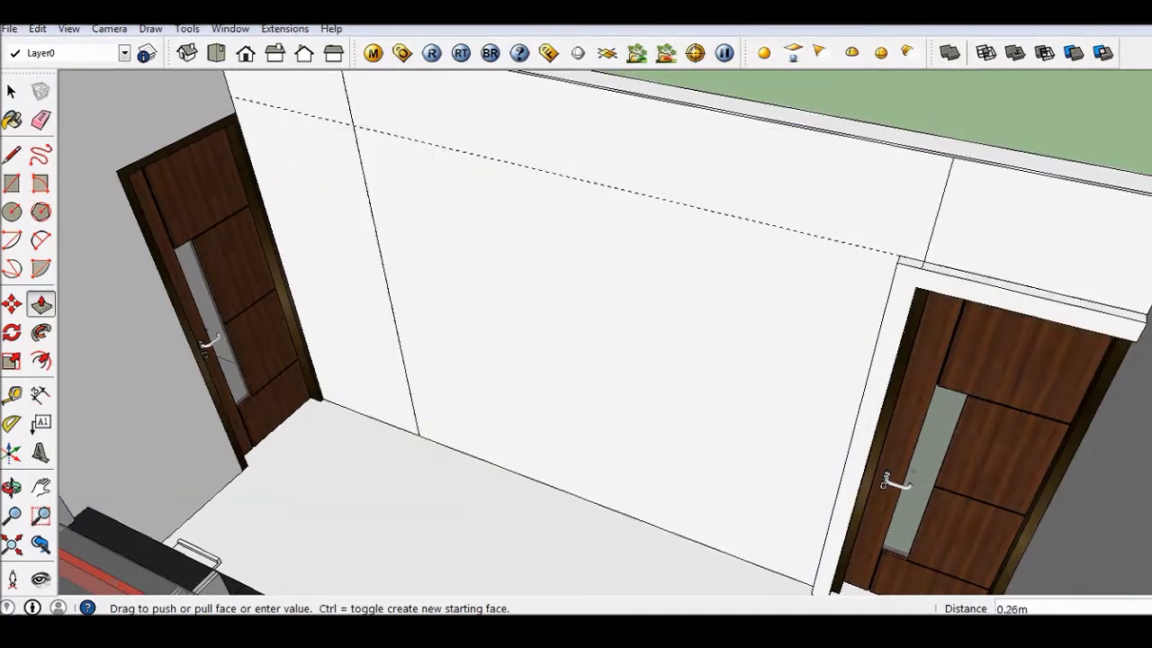
Step: Ctrl-copy the selected edge up the back wall to divide it between the doors
middle_drag(576, 342, 630, 270)
middle_drag(837, 269, 861, 245)
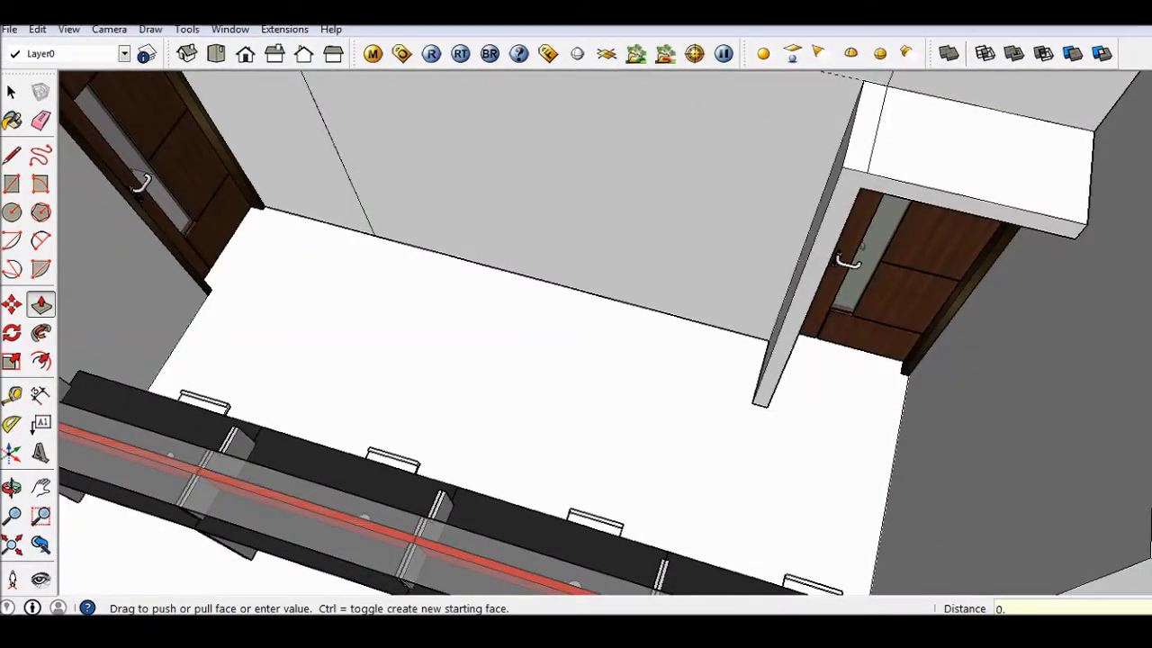
key(space)
middle_drag(576, 342, 576, 270)
key(space)
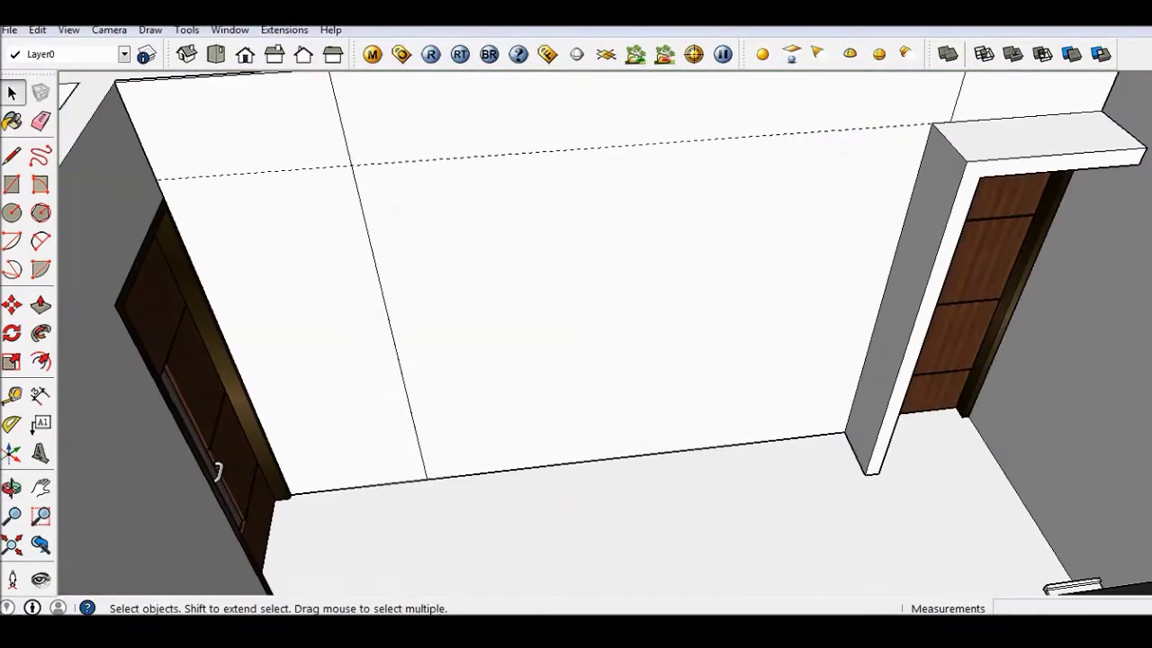
key(ctrl)
click(640, 456)
click(644, 329)
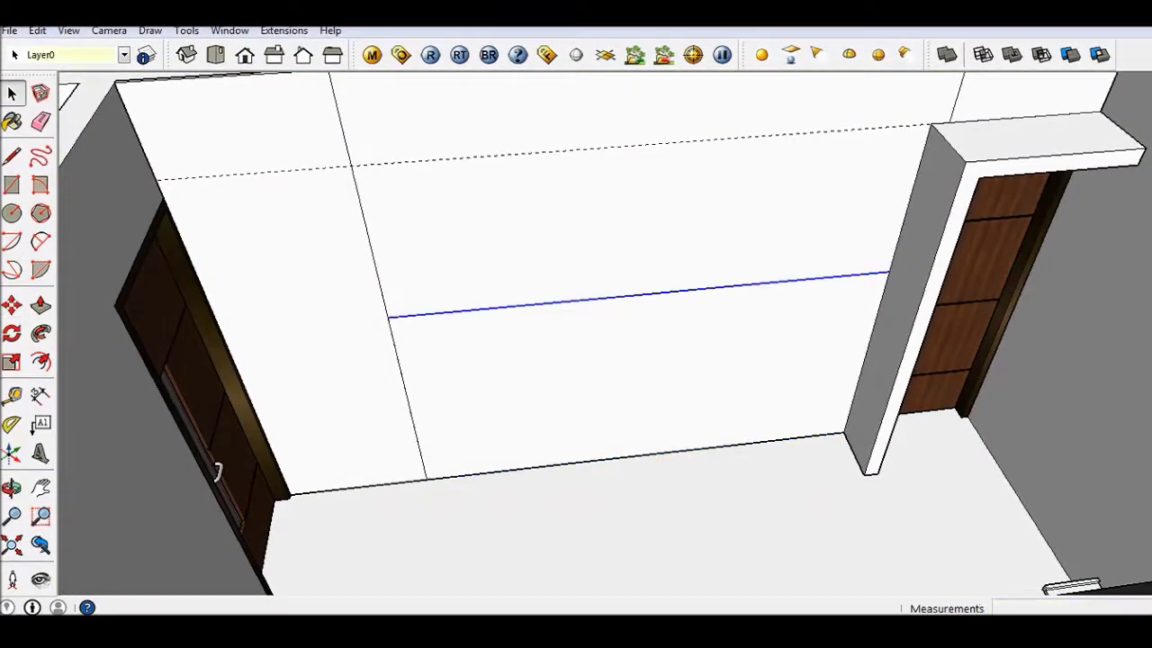
Step: Move the copied line slightly down to set the counter height
middle_drag(575, 360, 576, 297)
key(m)
click(649, 353)
click(649, 363)
Step: Push/Pull the lower wall face out into a counter block and paint the upper wall red
key(space)
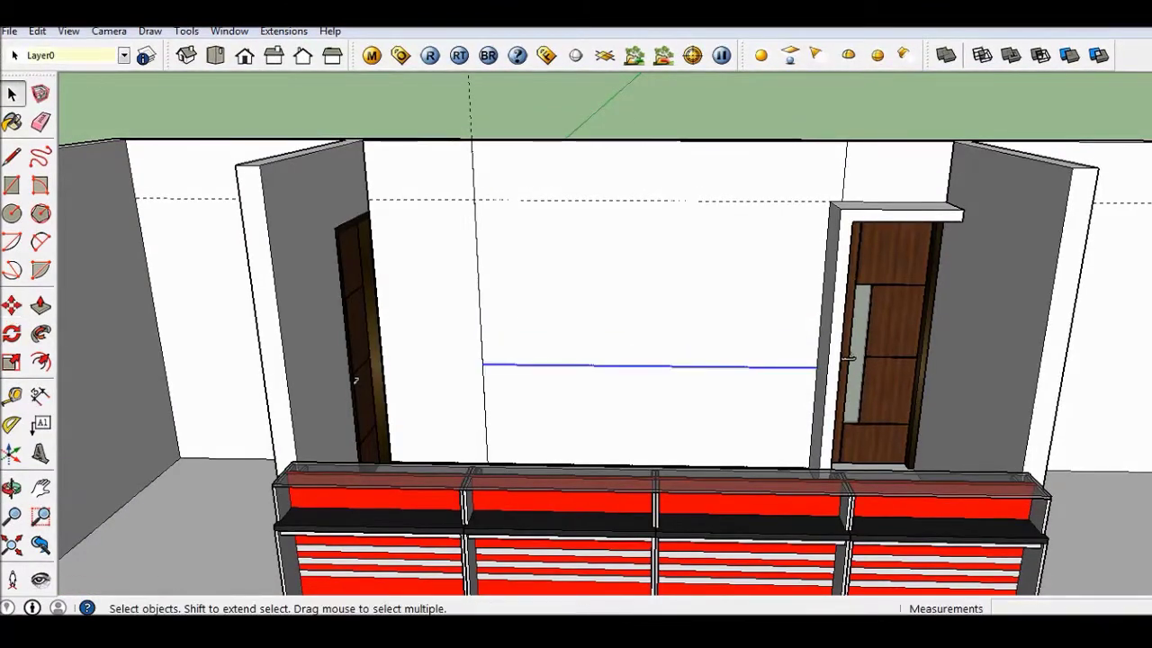
scroll(649, 363, up, 3)
key(p)
click(645, 431)
click(644, 359)
scroll(644, 360, down, 5)
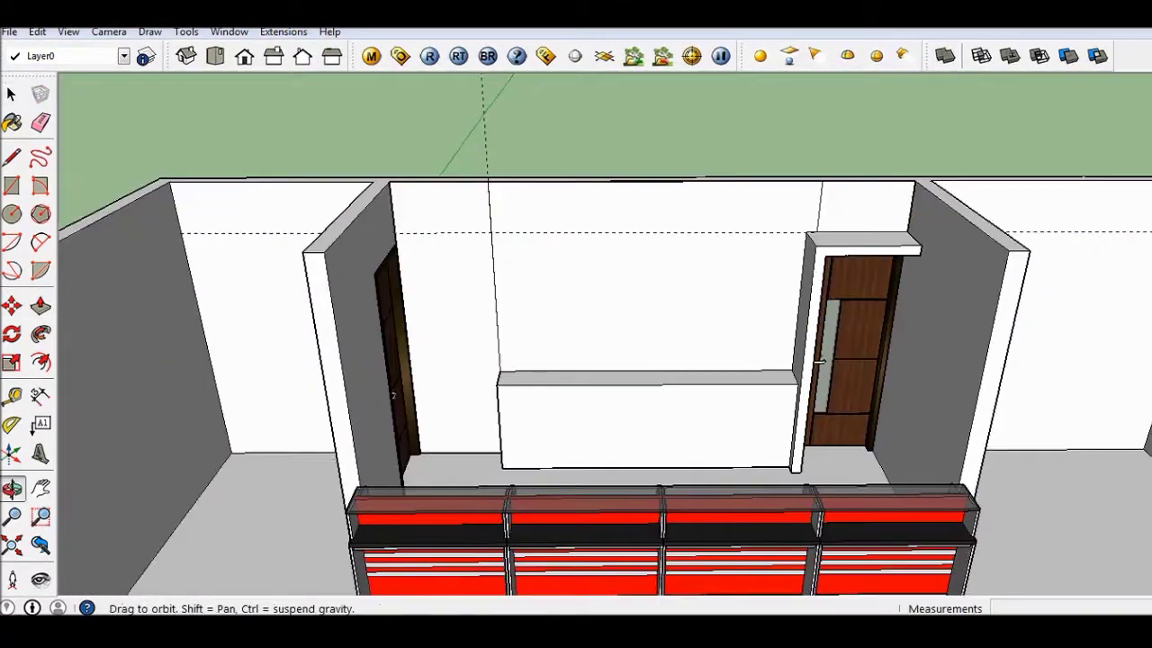
middle_drag(644, 360, 644, 422)
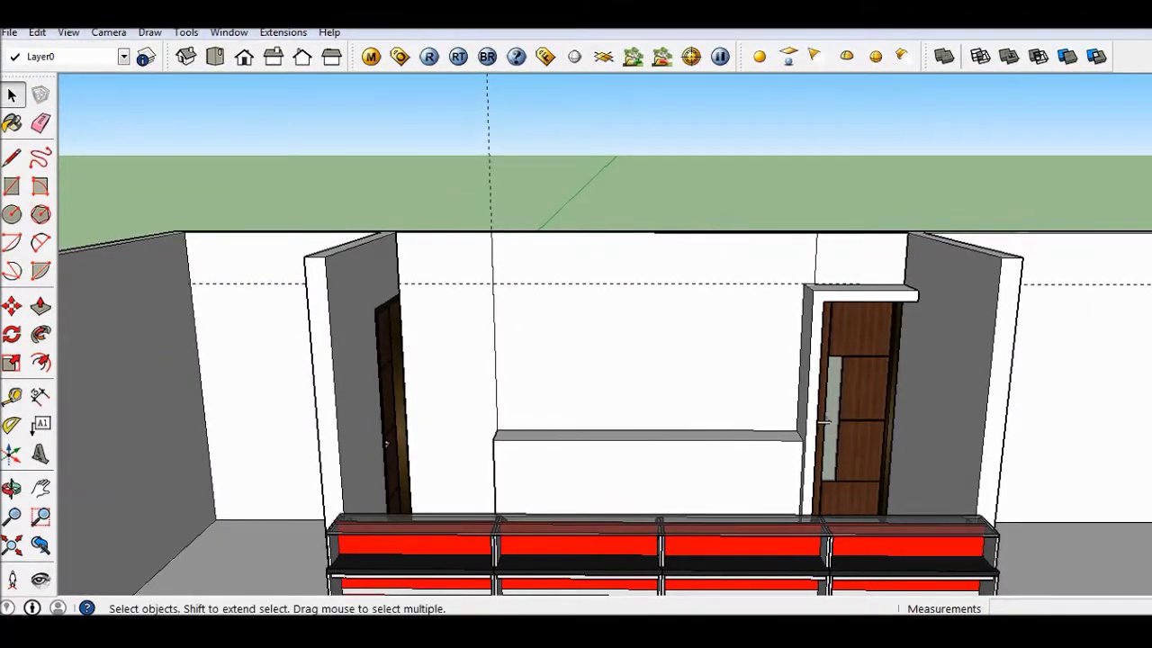
key(b)
click(644, 333)
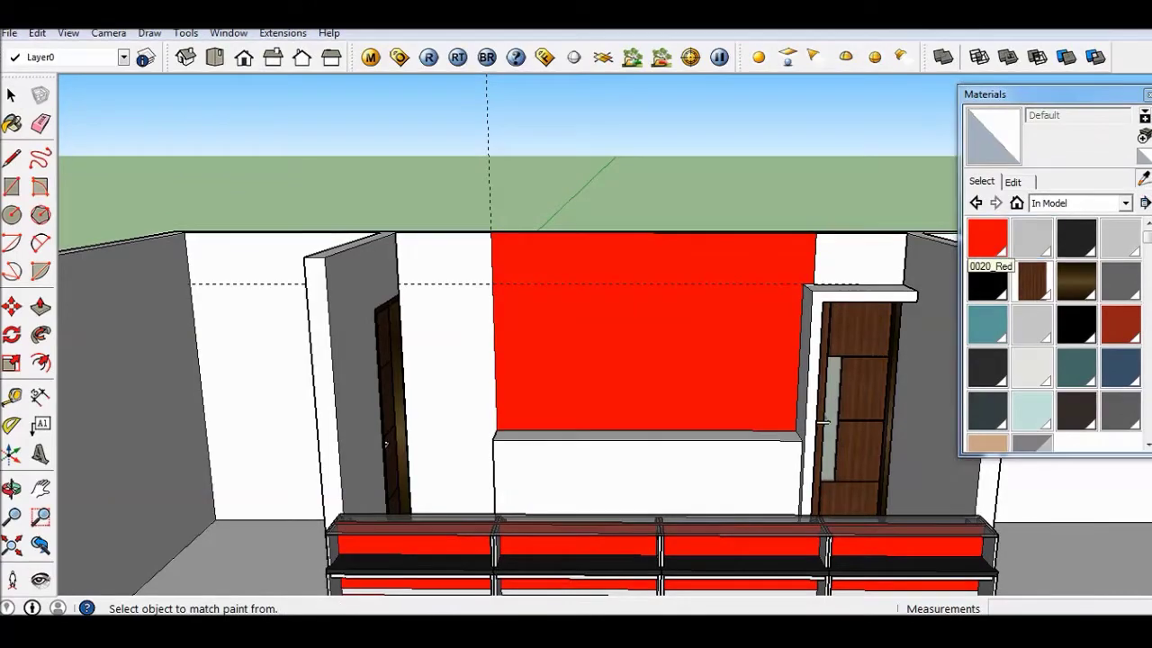
Step: Paint the counter block silver and the door frame 0137_Black from the named colours
alt+click(824, 422)
middle_drag(824, 423, 701, 432)
click(630, 468)
click(1124, 204)
click(1067, 221)
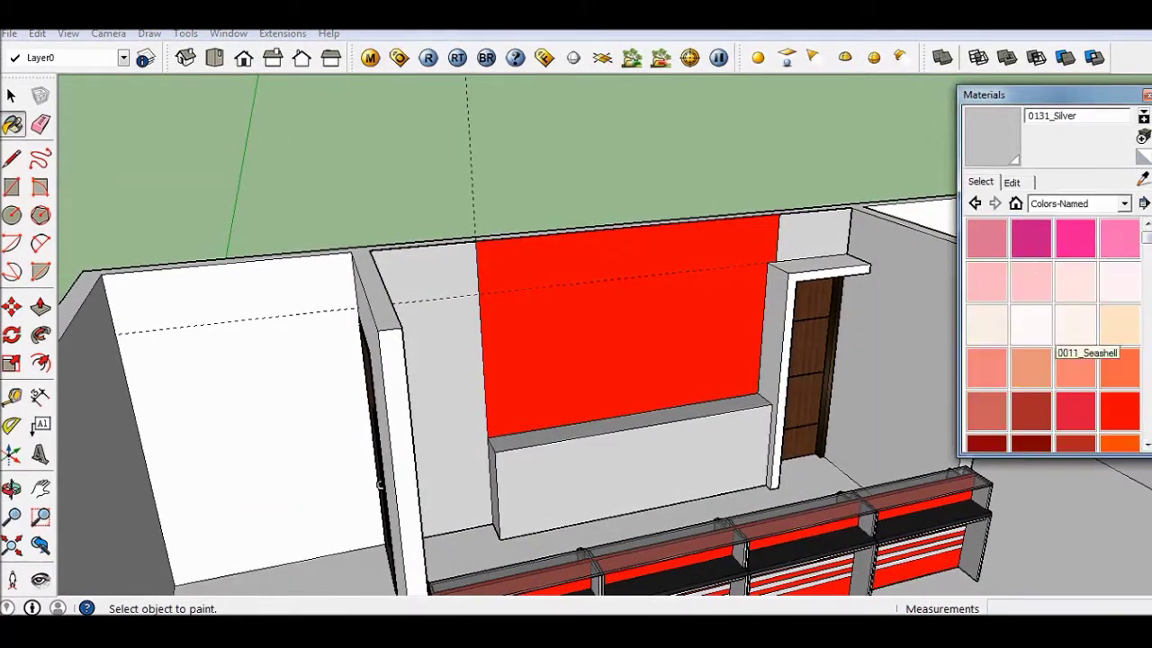
scroll(1052, 360, down, 3)
click(986, 421)
click(792, 378)
Step: Copy an edge down the red wall and set a guide about 2.01 m along it
middle_drag(791, 378, 895, 491)
key(space)
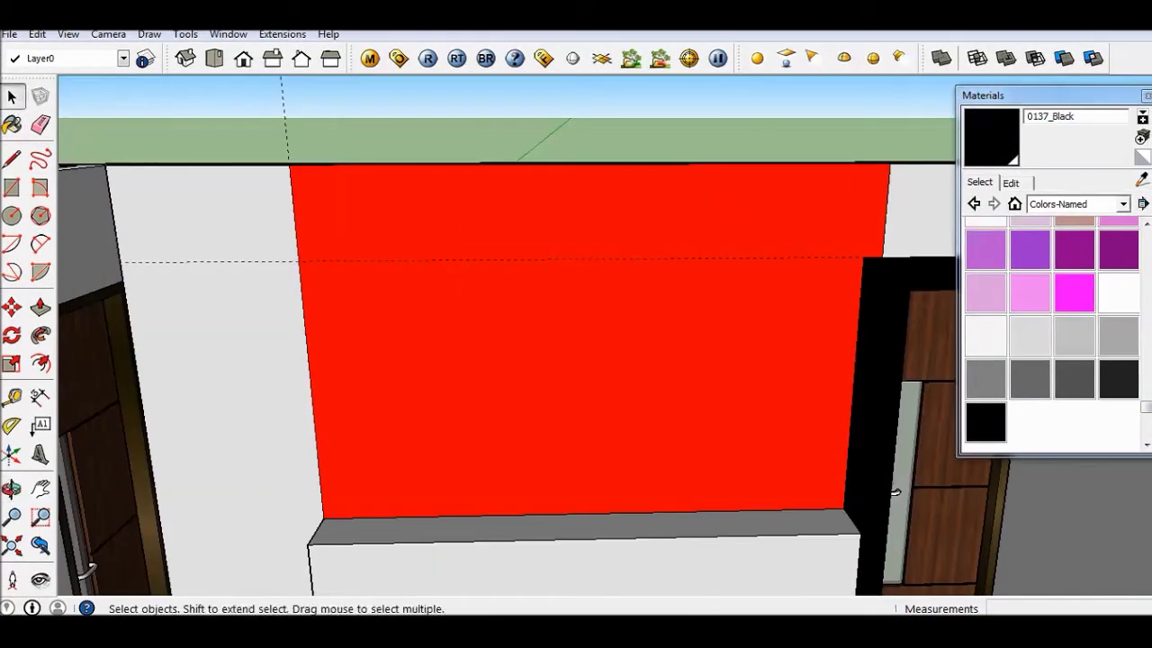
key(m)
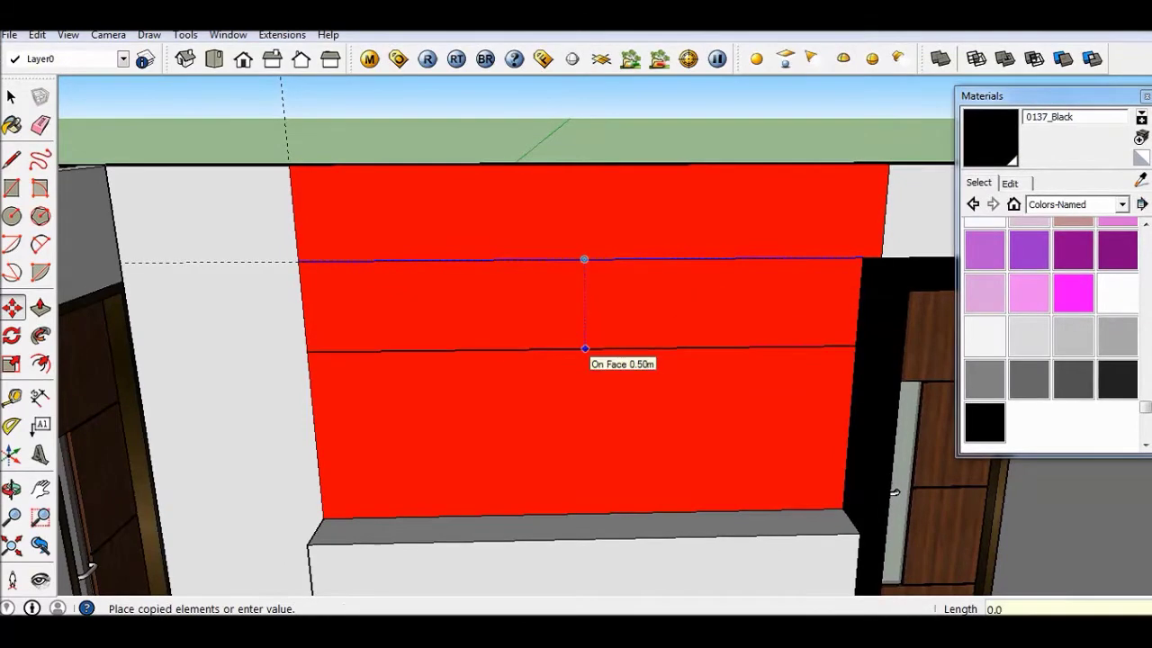
key(Escape)
key(e)
click(14, 397)
click(850, 402)
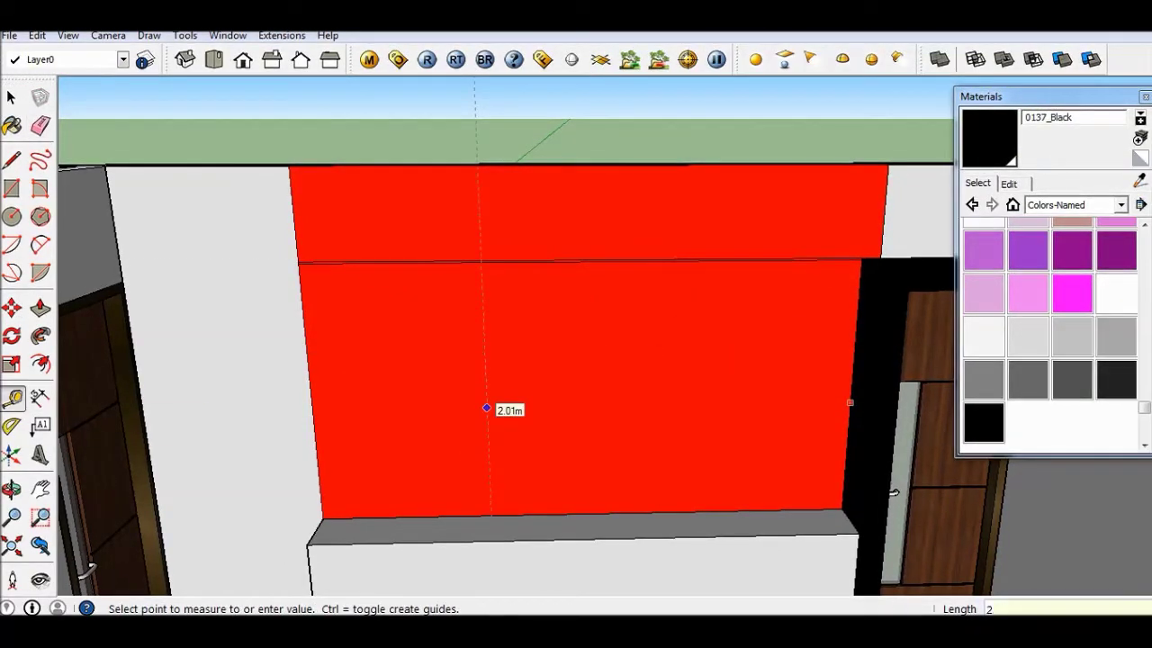